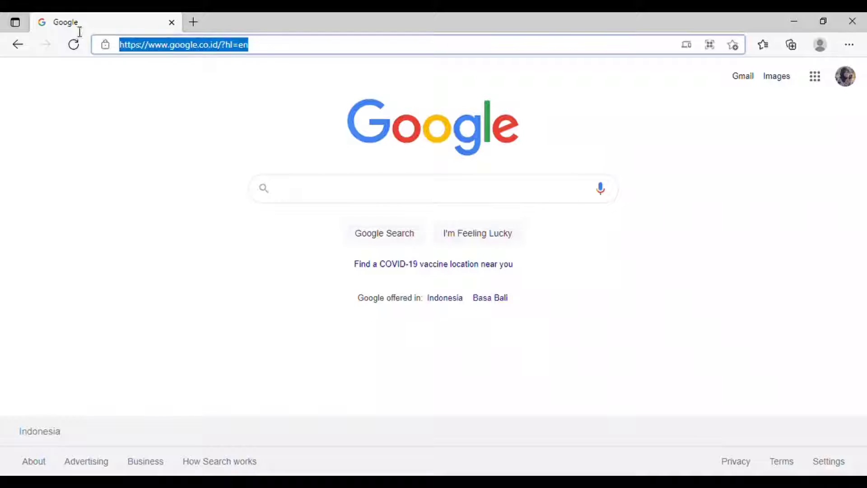
{"action": "type", "text": "https://outreach.ilearn.unand.ac.id/"}
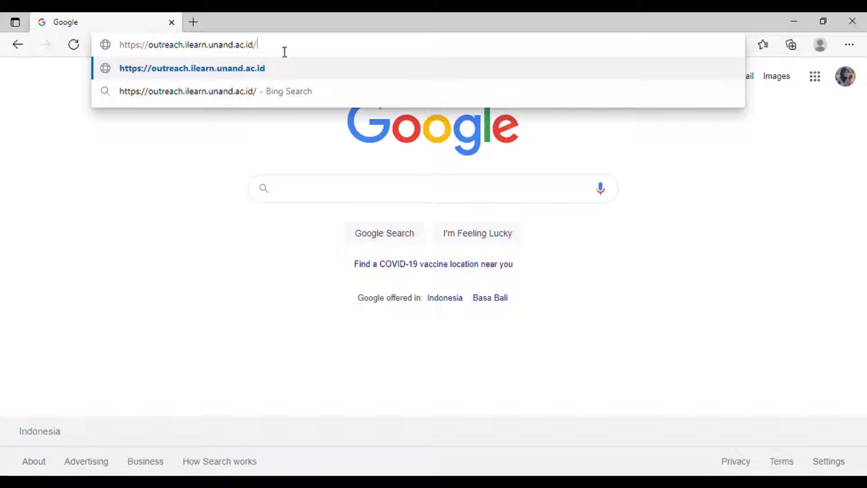
{"action": "key", "text": "Return"}
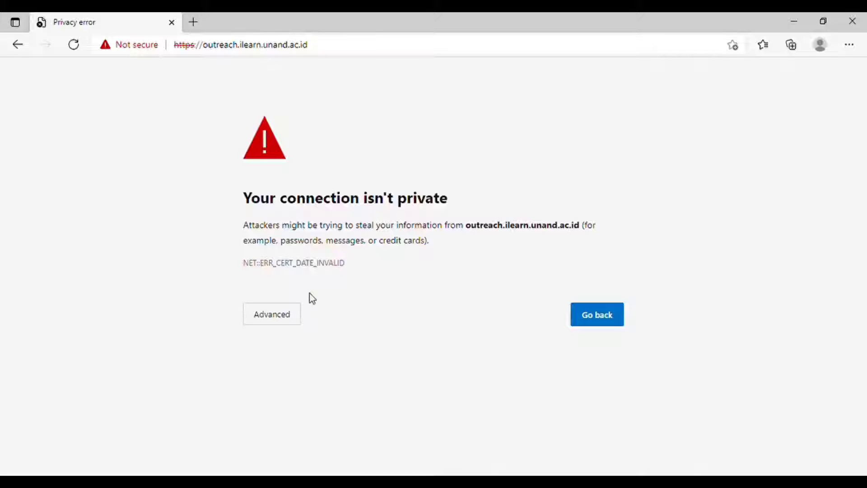
{"action": "left_click", "coordinate": [288, 322]}
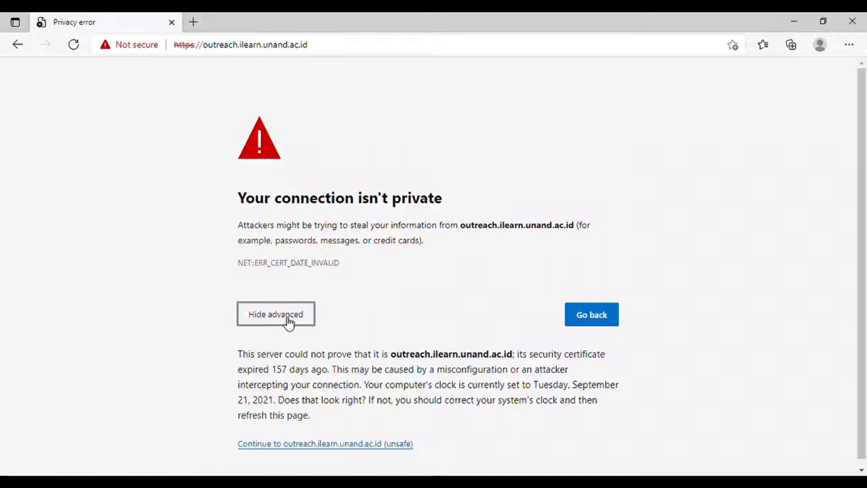
{"action": "scroll", "coordinate": [315, 338], "scroll_direction": "down", "scroll_amount": 1}
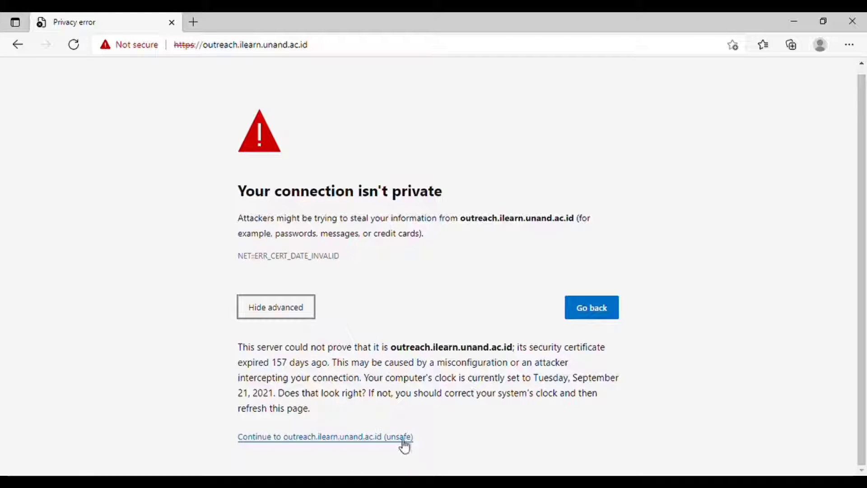
{"action": "left_click", "coordinate": [356, 440]}
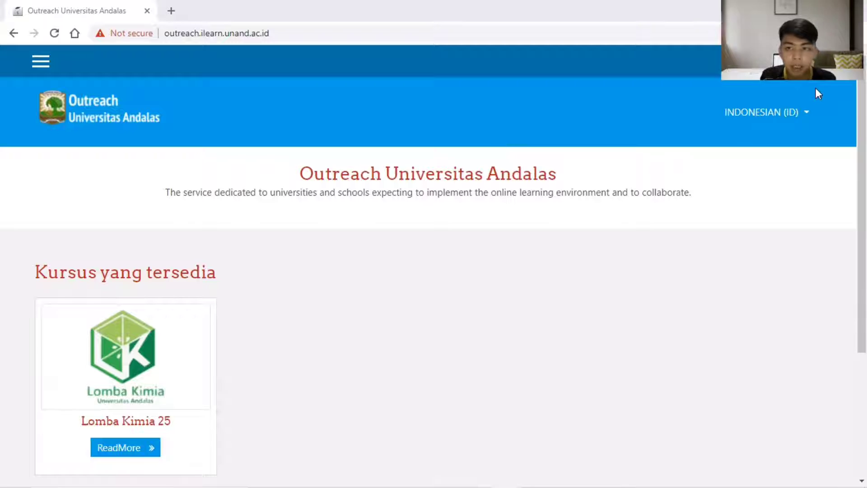
- Log in to Outreach Universitas Andalas with the username lombakimia and the account password
{"action": "left_click", "coordinate": [831, 61]}
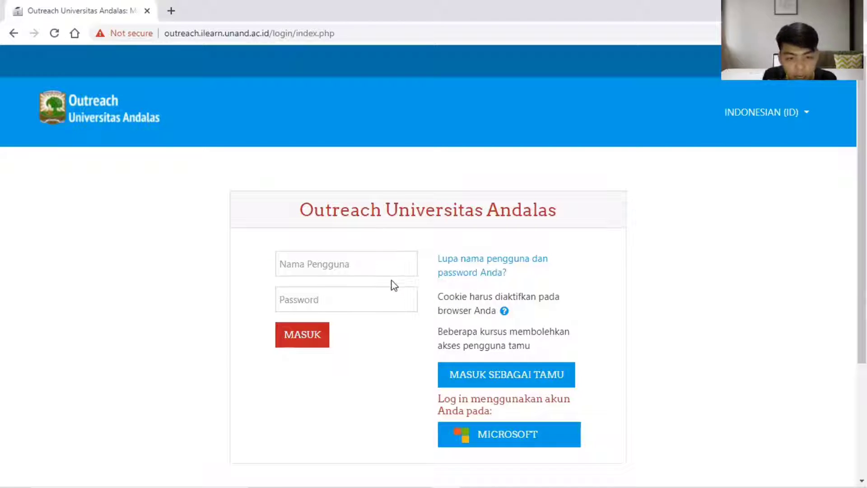
{"action": "left_click", "coordinate": [380, 263]}
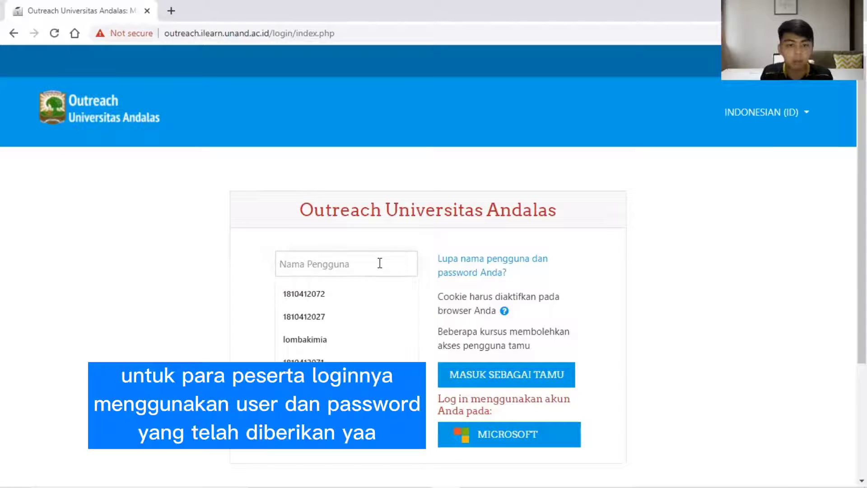
{"action": "left_click", "coordinate": [302, 339]}
{"action": "left_click", "coordinate": [300, 304]}
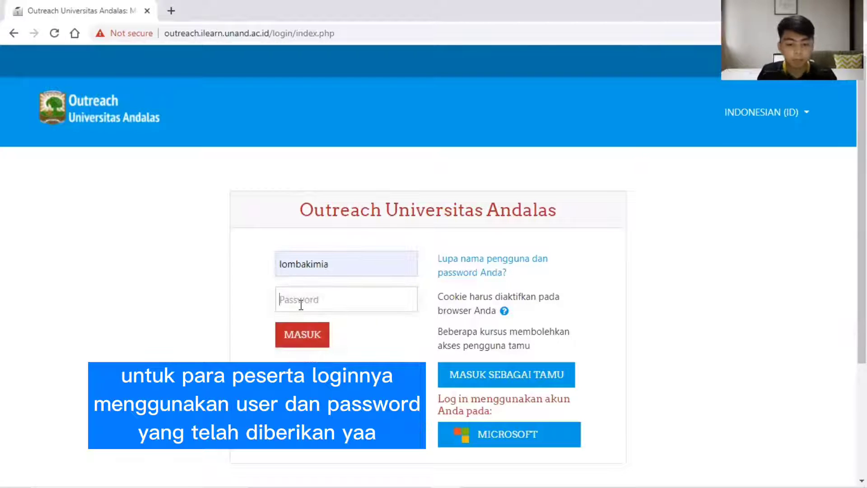
{"action": "type", "text": "*******"}
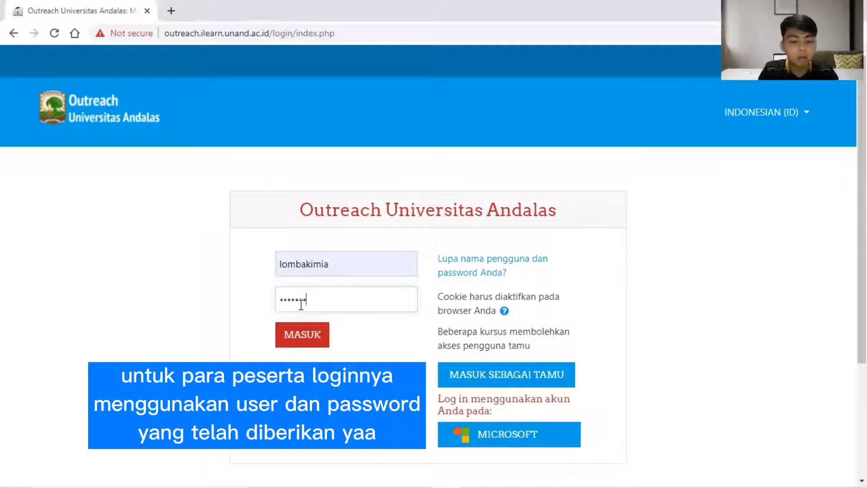
{"action": "type", "text": "**"}
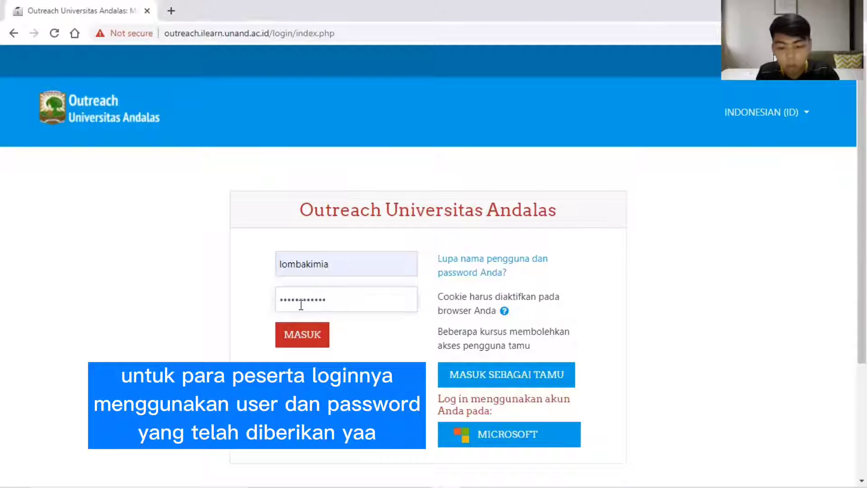
{"action": "left_click", "coordinate": [306, 342]}
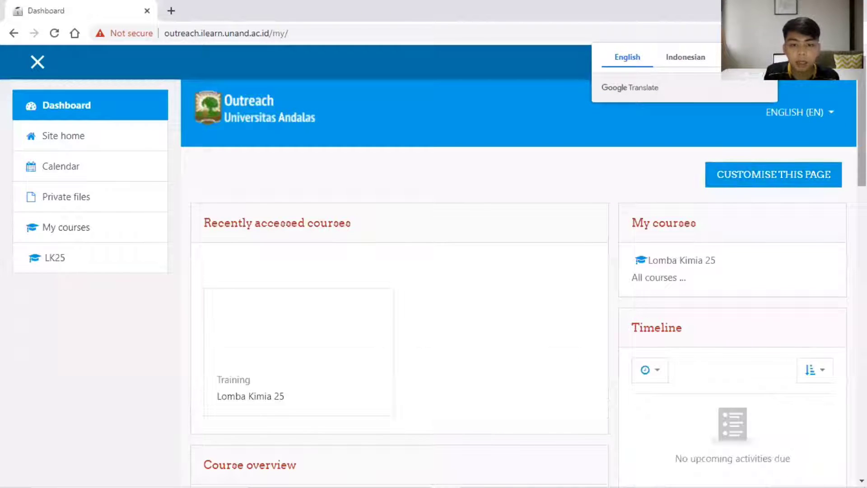
- Open the Lomba Kimia 25 course and read the final-round rules in its General section
{"action": "scroll", "coordinate": [520, 271], "scroll_direction": "down", "scroll_amount": 3}
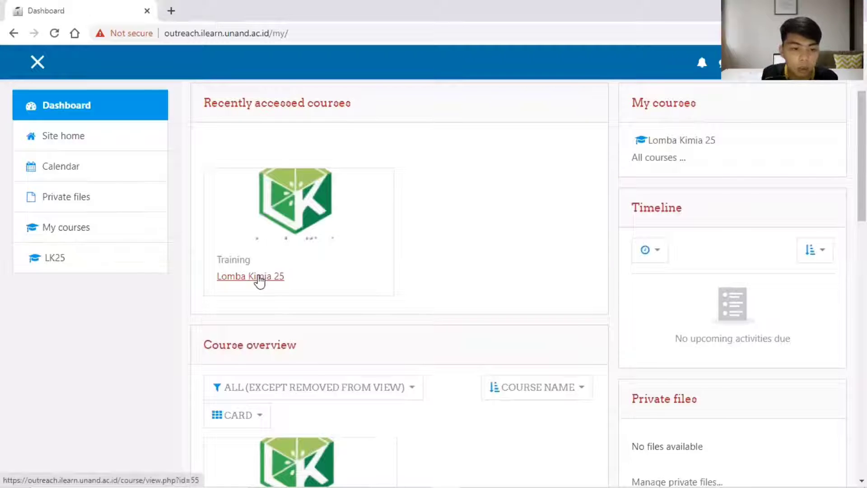
{"action": "left_click", "coordinate": [259, 280]}
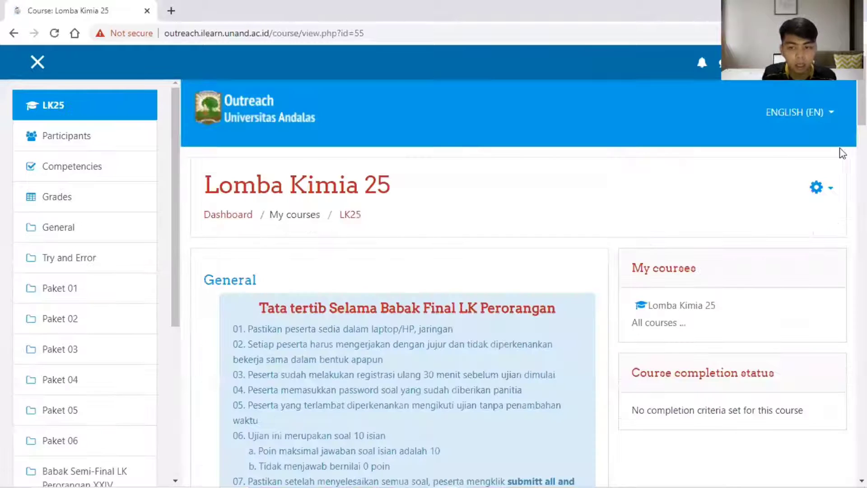
{"action": "scroll", "coordinate": [520, 280], "scroll_direction": "down", "scroll_amount": 7}
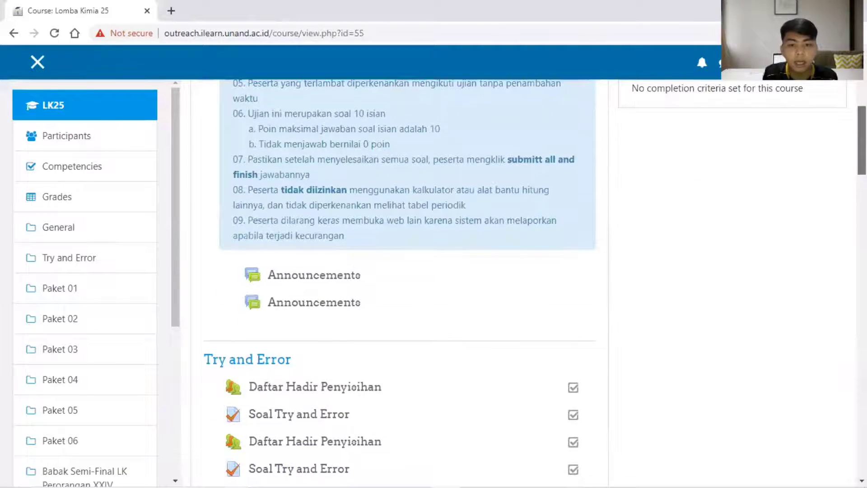
{"action": "scroll", "coordinate": [519, 280], "scroll_direction": "up", "scroll_amount": 5}
{"action": "scroll", "coordinate": [519, 280], "scroll_direction": "down", "scroll_amount": 1}
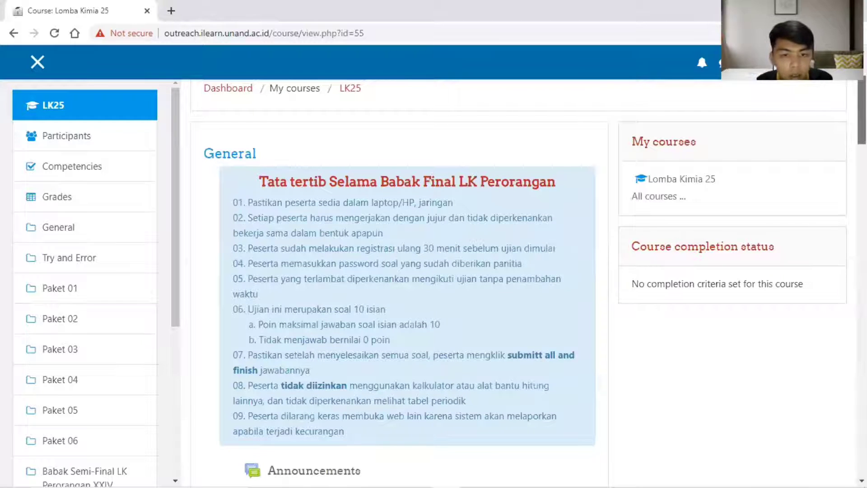
{"action": "scroll", "coordinate": [519, 280], "scroll_direction": "down", "scroll_amount": 6}
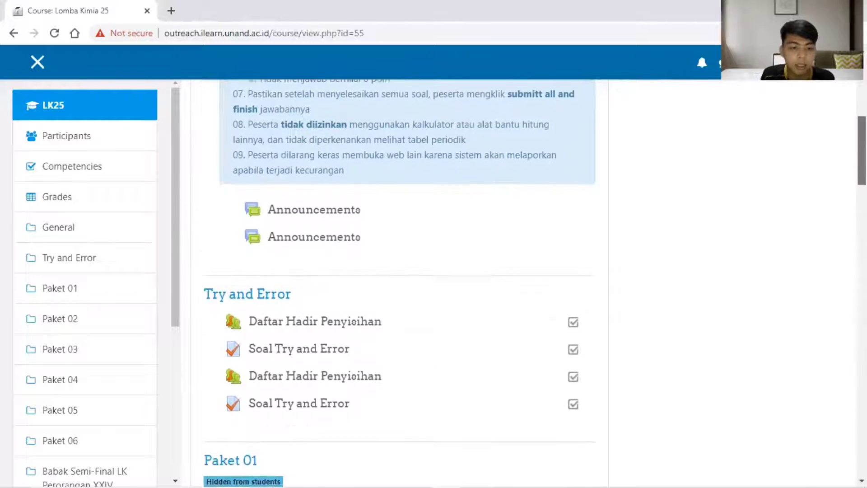
{"action": "scroll", "coordinate": [529, 286], "scroll_direction": "up", "scroll_amount": 5}
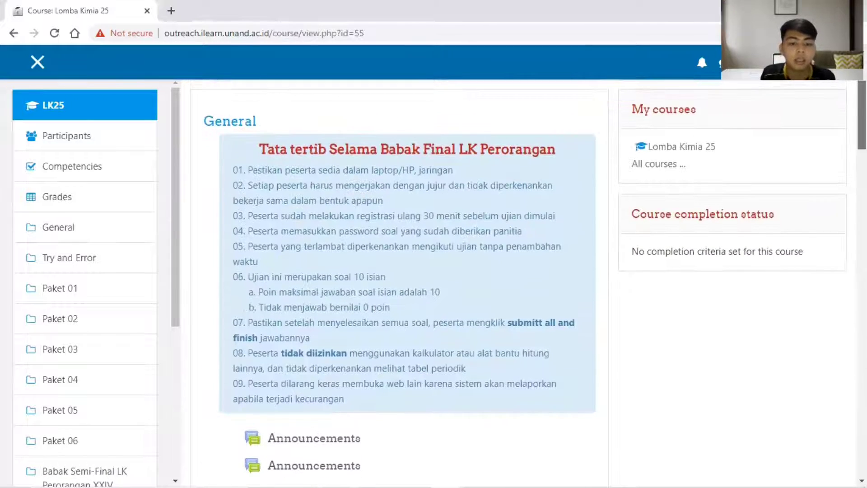
{"action": "scroll", "coordinate": [407, 280], "scroll_direction": "down", "scroll_amount": 1}
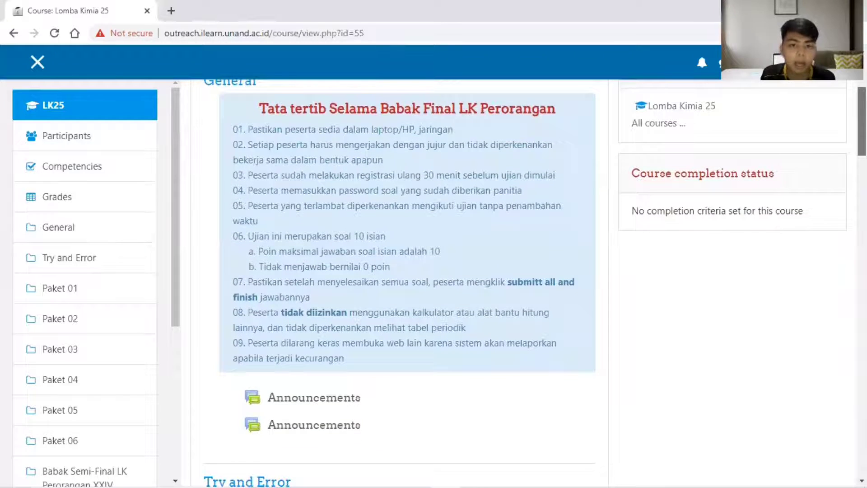
- Open the Daftar Hadir Penyisihan attendance under Try and Error and save the attendance for the 21 September 2021 session
{"action": "scroll", "coordinate": [643, 133], "scroll_direction": "down", "scroll_amount": 7}
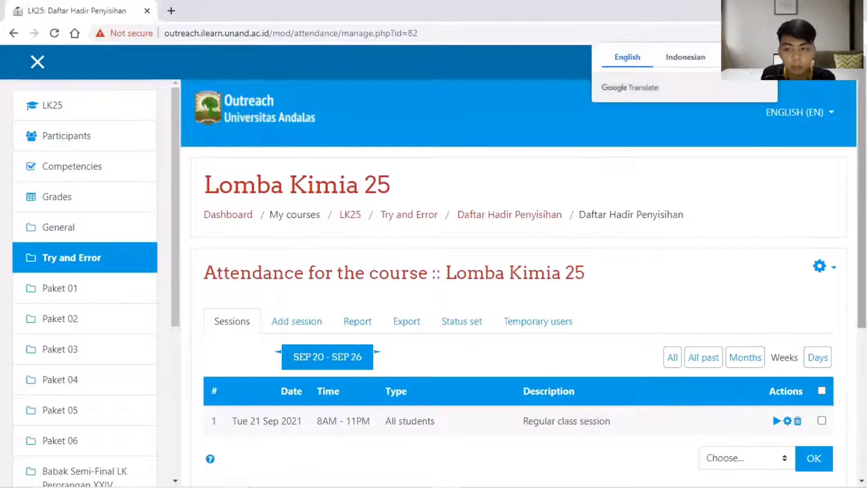
{"action": "scroll", "coordinate": [779, 334], "scroll_direction": "down", "scroll_amount": 2}
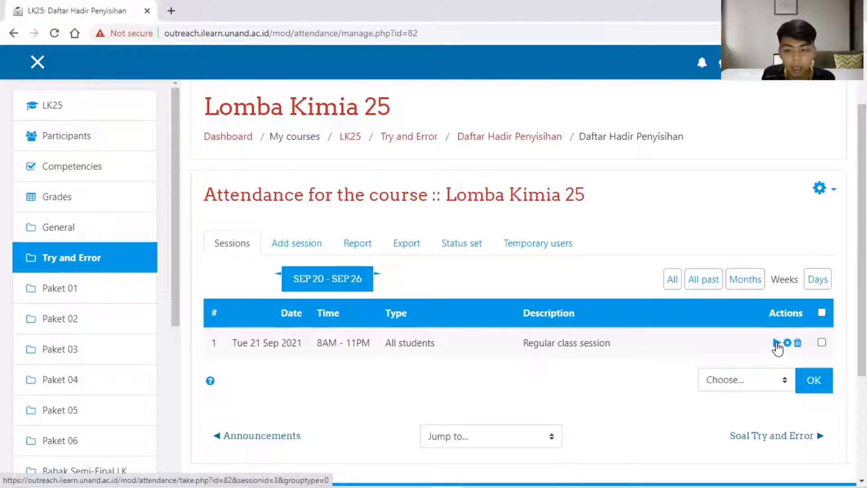
{"action": "left_click", "coordinate": [776, 343]}
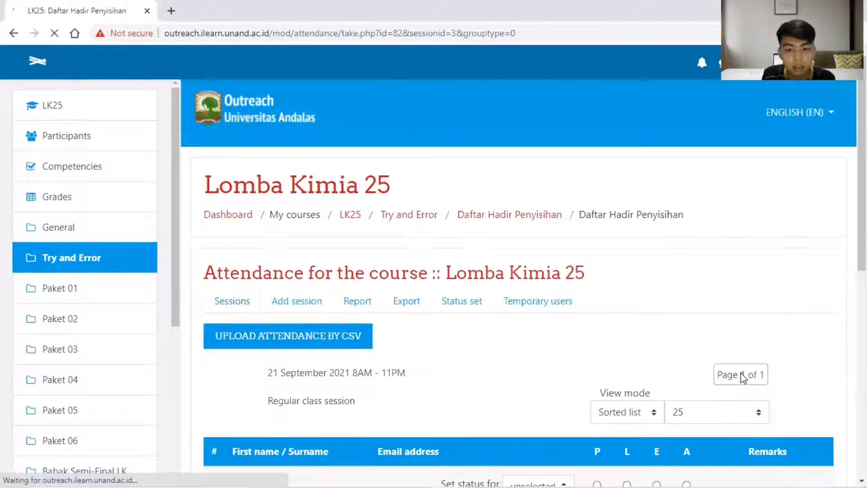
{"action": "scroll", "coordinate": [821, 212], "scroll_direction": "down", "scroll_amount": 5}
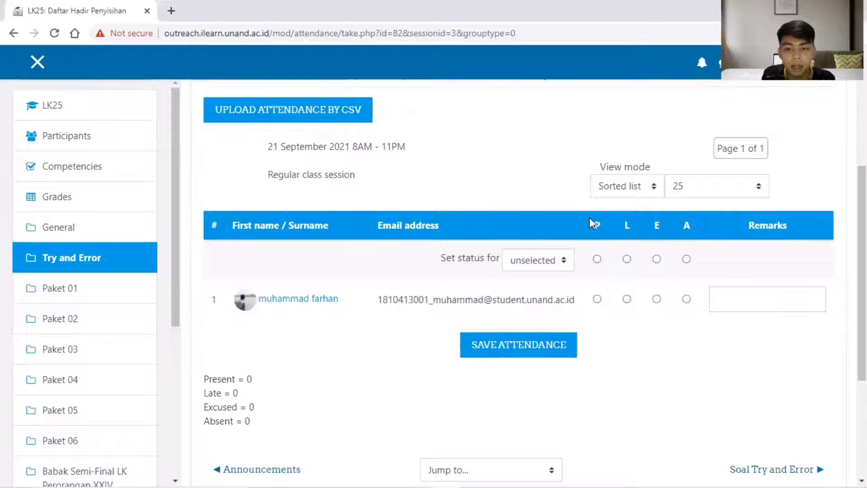
{"action": "left_click", "coordinate": [536, 350]}
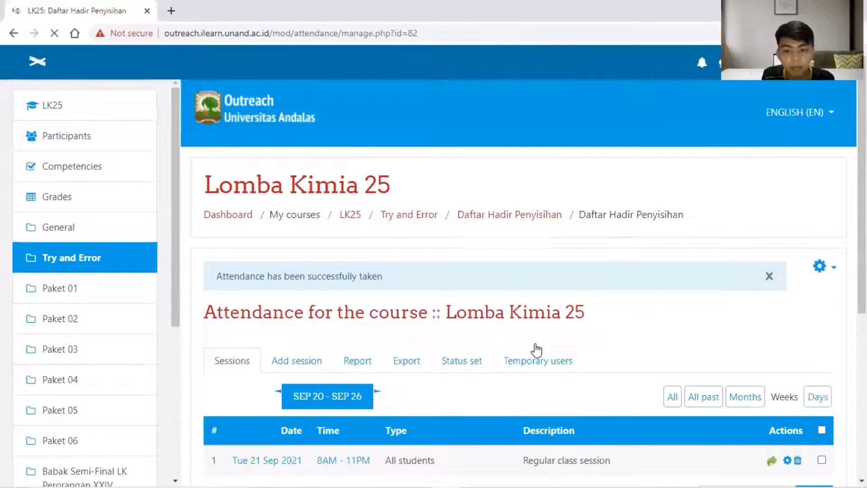
- Return to the Try and Error section and start a preview attempt of the Soal Try and Error quiz
{"action": "scroll", "coordinate": [449, 191], "scroll_direction": "down", "scroll_amount": 2}
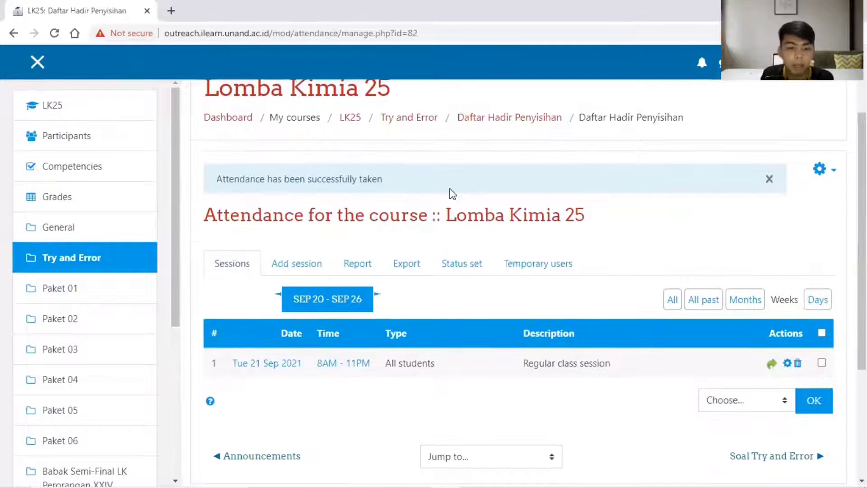
{"action": "left_click", "coordinate": [409, 122]}
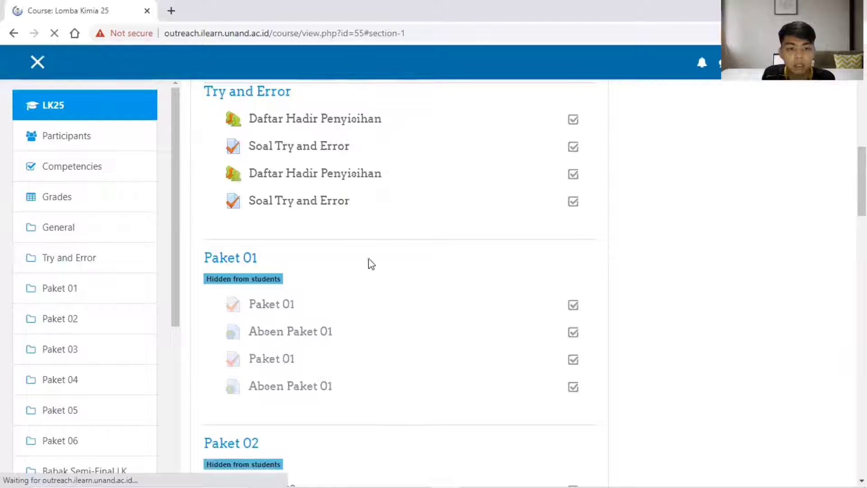
{"action": "left_click", "coordinate": [303, 151]}
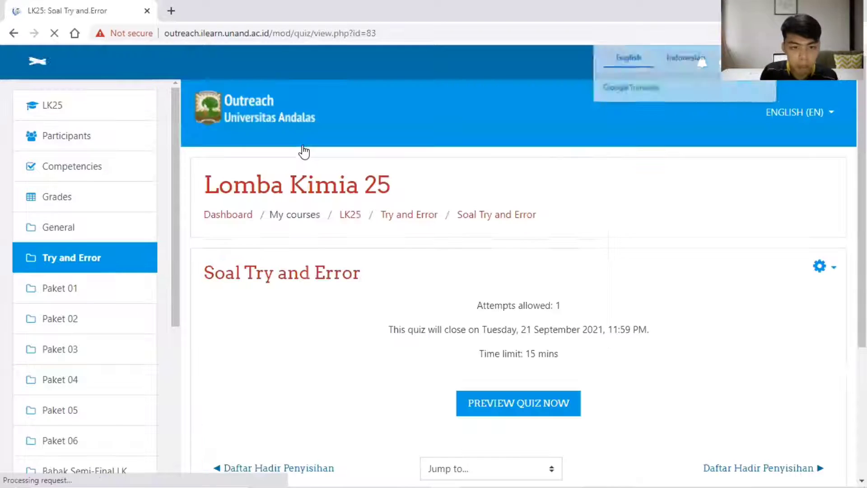
{"action": "scroll", "coordinate": [787, 271], "scroll_direction": "down", "scroll_amount": 2}
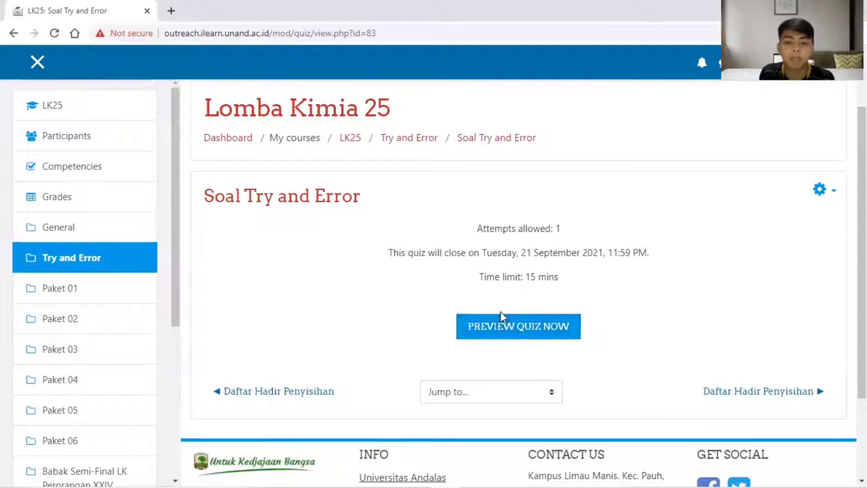
{"action": "left_click", "coordinate": [509, 334]}
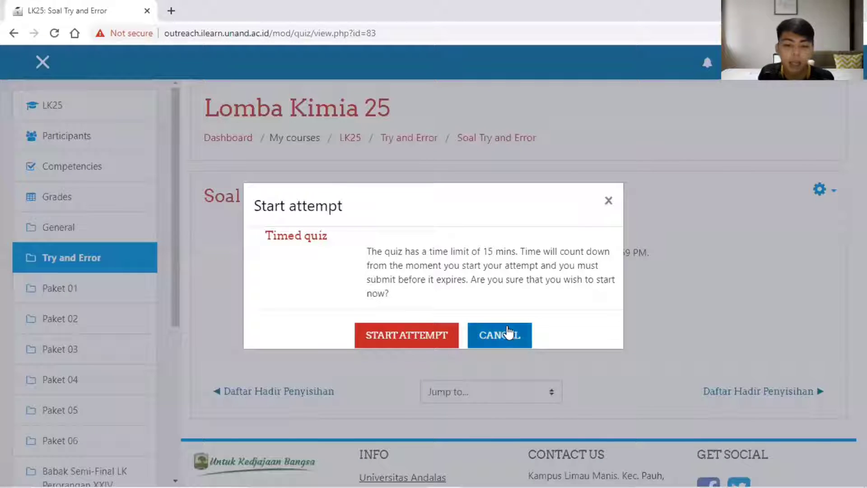
{"action": "left_click", "coordinate": [415, 339]}
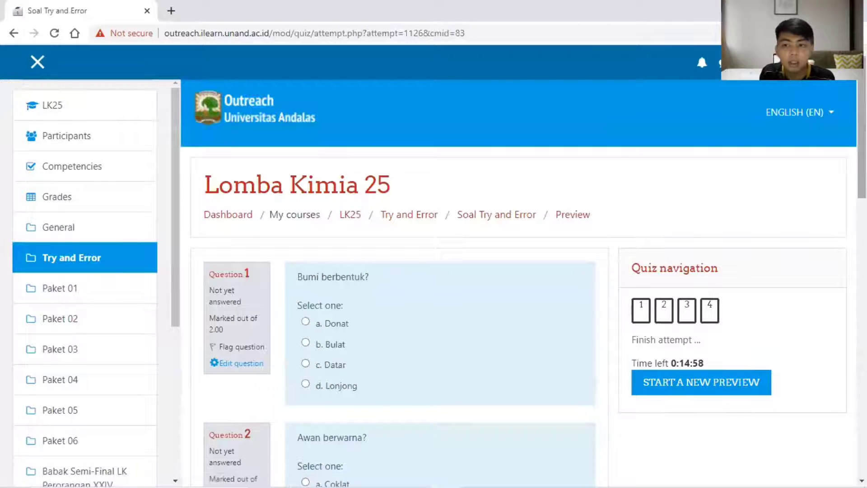
- Answer question 1 on the shape of the Earth with Bulat and question 2 on the cloud colour with Putih
{"action": "scroll", "coordinate": [414, 334], "scroll_direction": "down", "scroll_amount": 2}
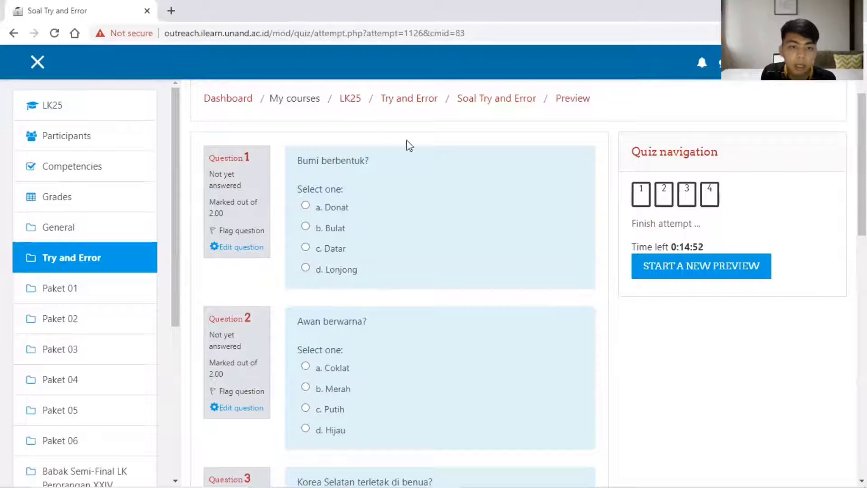
{"action": "scroll", "coordinate": [801, 181], "scroll_direction": "up", "scroll_amount": 1}
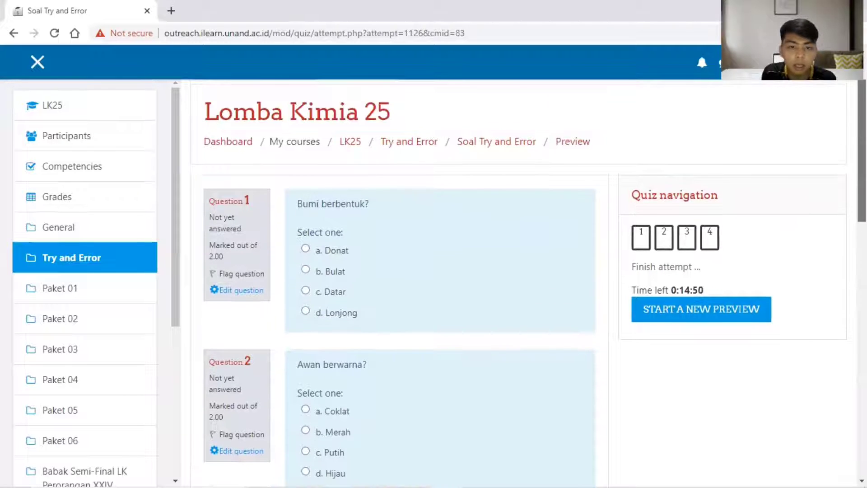
{"action": "scroll", "coordinate": [800, 180], "scroll_direction": "down", "scroll_amount": 2}
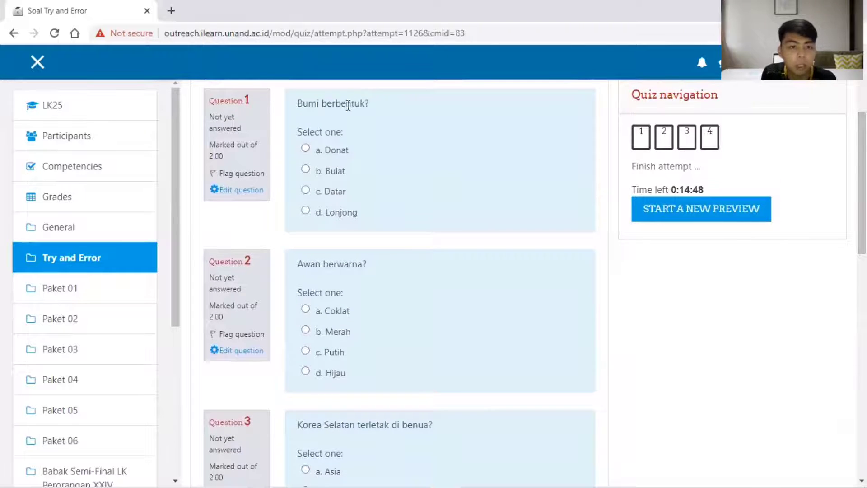
{"action": "left_click", "coordinate": [305, 170]}
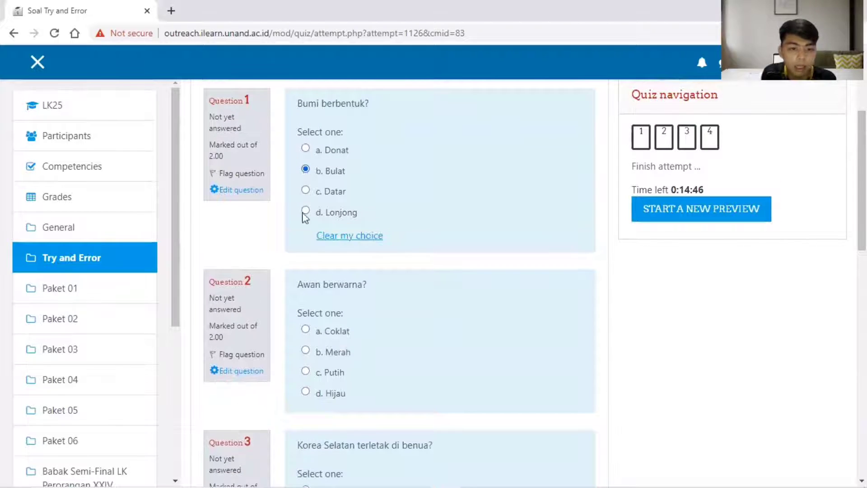
{"action": "left_click", "coordinate": [305, 370]}
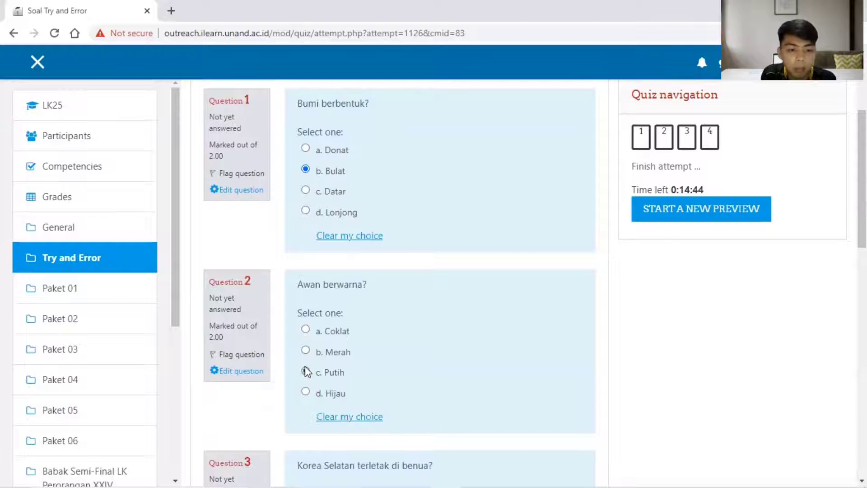
- Answer question 3 on South Korea's continent with Asia and picture question 4 with Kerupuk
{"action": "scroll", "coordinate": [305, 370], "scroll_direction": "down", "scroll_amount": 5}
{"action": "scroll", "coordinate": [361, 208], "scroll_direction": "down", "scroll_amount": 1}
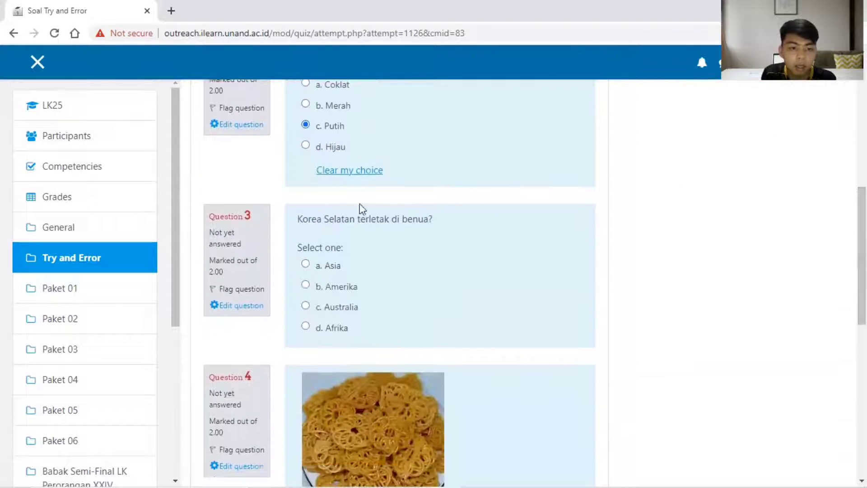
{"action": "left_click", "coordinate": [305, 265]}
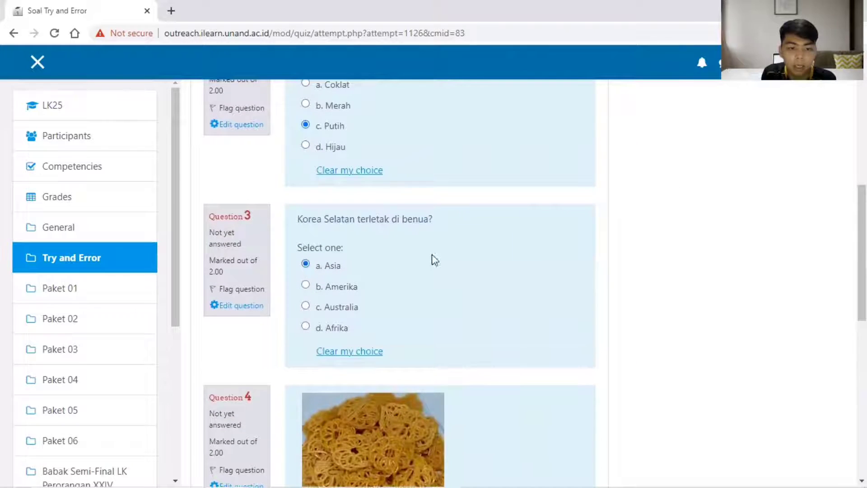
{"action": "scroll", "coordinate": [452, 257], "scroll_direction": "down", "scroll_amount": 5}
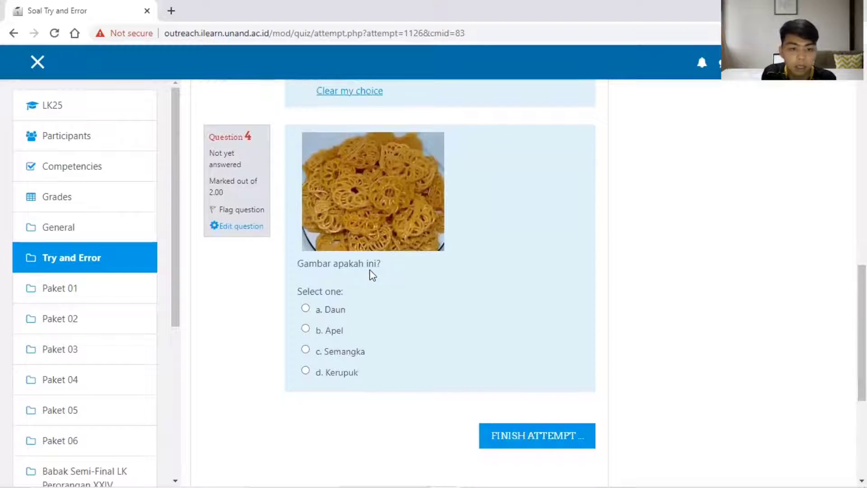
{"action": "left_click", "coordinate": [306, 372]}
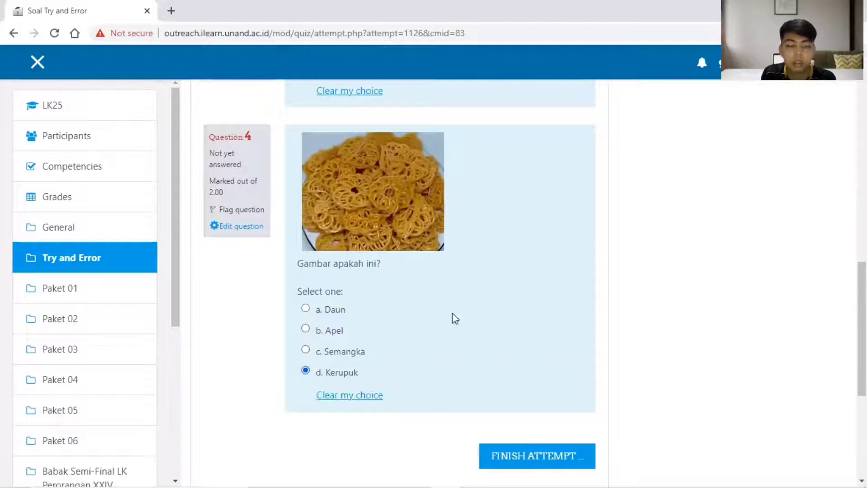
- Check the chosen answers, finish the attempt and confirm submitting all of them
{"action": "left_click_drag", "start_coordinate": [861, 329], "coordinate": [844, 173]}
{"action": "scroll", "coordinate": [843, 173], "scroll_direction": "down", "scroll_amount": 5}
{"action": "scroll", "coordinate": [842, 175], "scroll_direction": "up", "scroll_amount": 7}
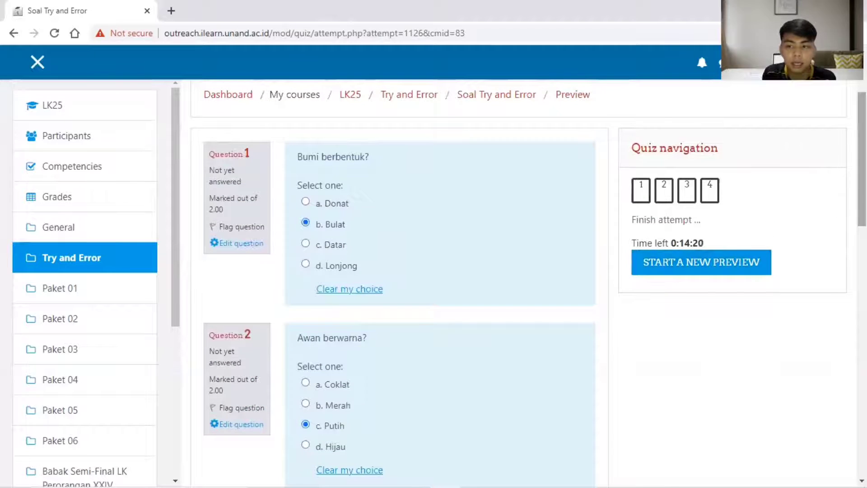
{"action": "scroll", "coordinate": [861, 204], "scroll_direction": "down", "scroll_amount": 3}
{"action": "scroll", "coordinate": [594, 299], "scroll_direction": "down", "scroll_amount": 12}
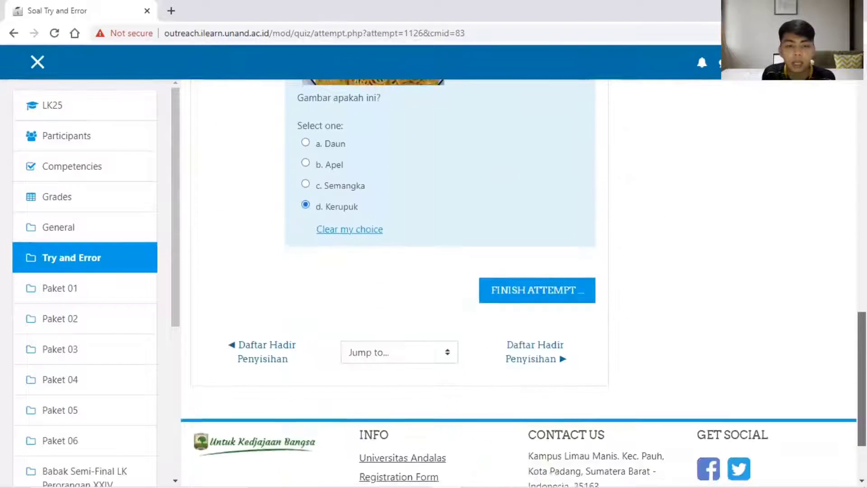
{"action": "left_click", "coordinate": [551, 290]}
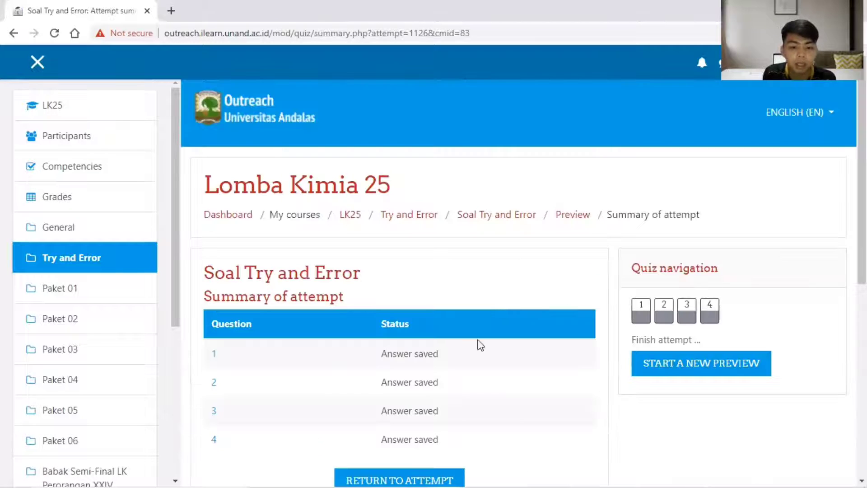
{"action": "scroll", "coordinate": [813, 235], "scroll_direction": "down", "scroll_amount": 3}
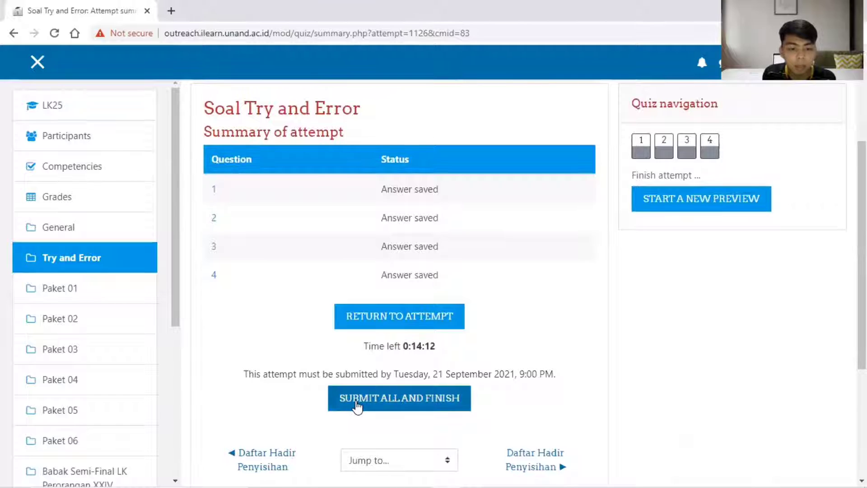
{"action": "left_click", "coordinate": [356, 407]}
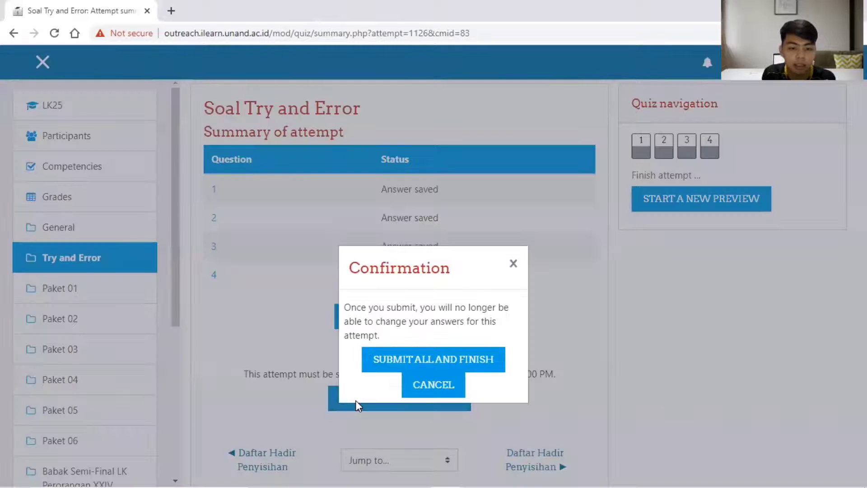
{"action": "left_click", "coordinate": [418, 360]}
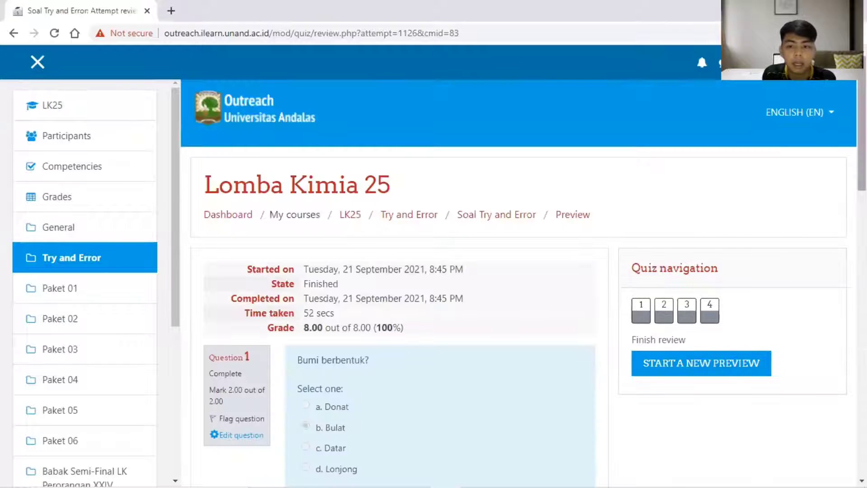
- Look through the attempt review, from the grade summary down to the last question
{"action": "scroll", "coordinate": [519, 284], "scroll_direction": "down", "scroll_amount": 20}
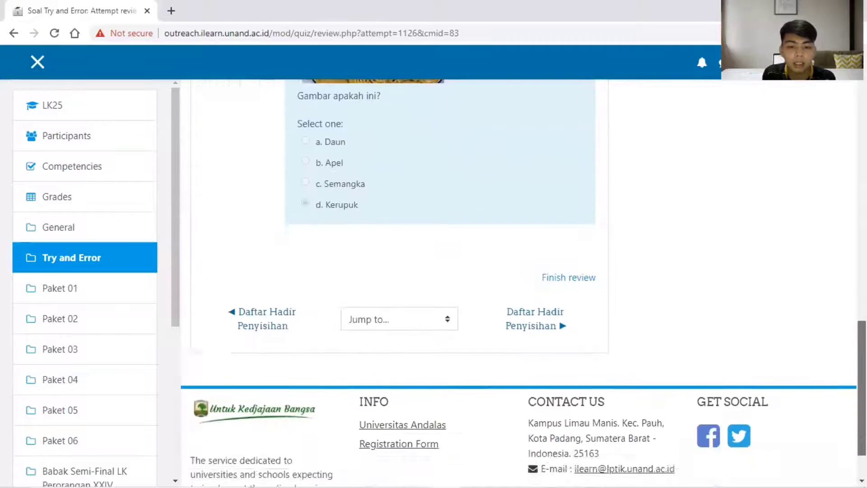
{"action": "scroll", "coordinate": [845, 183], "scroll_direction": "up", "scroll_amount": 20}
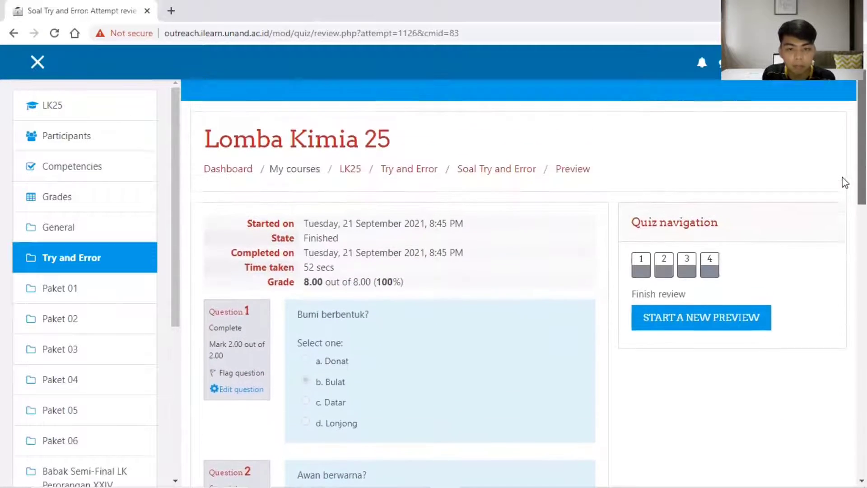
{"action": "scroll", "coordinate": [844, 182], "scroll_direction": "up", "scroll_amount": 1}
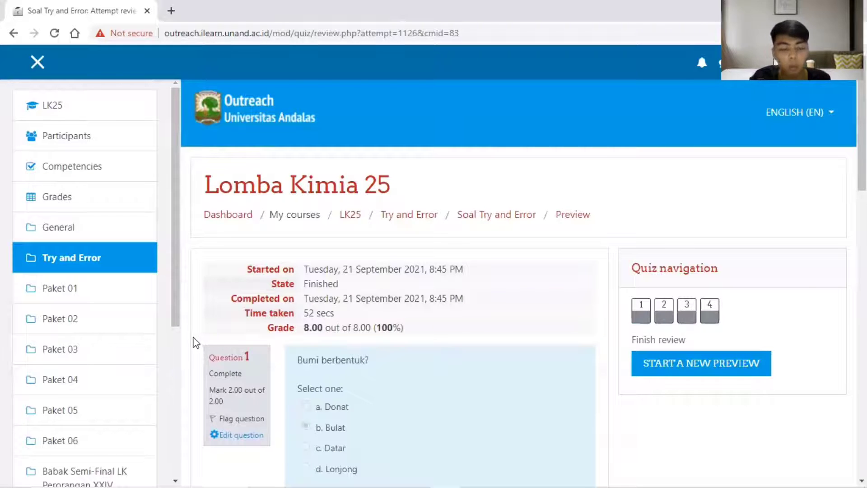
{"action": "scroll", "coordinate": [535, 283], "scroll_direction": "down", "scroll_amount": 12}
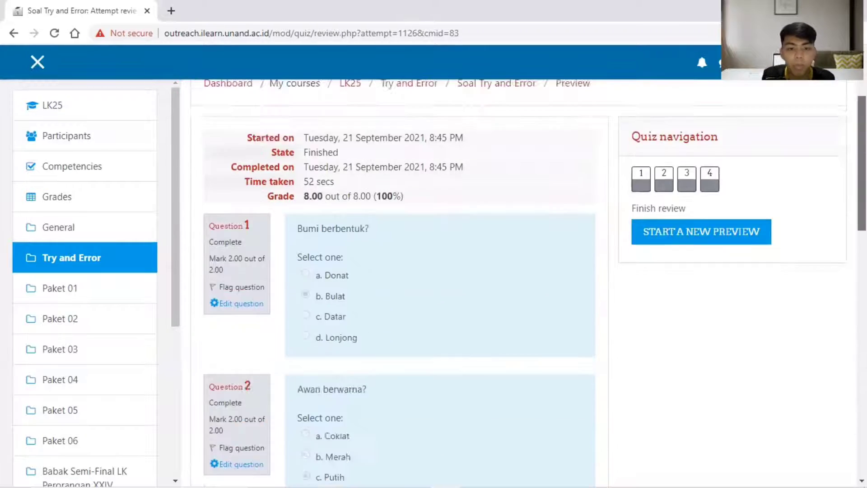
{"action": "scroll", "coordinate": [415, 198], "scroll_direction": "down", "scroll_amount": 8}
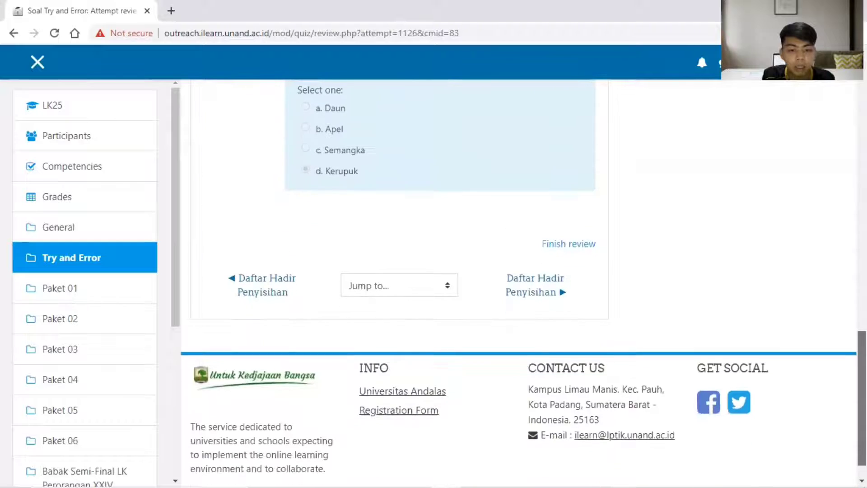
{"action": "scroll", "coordinate": [415, 199], "scroll_direction": "up", "scroll_amount": 20}
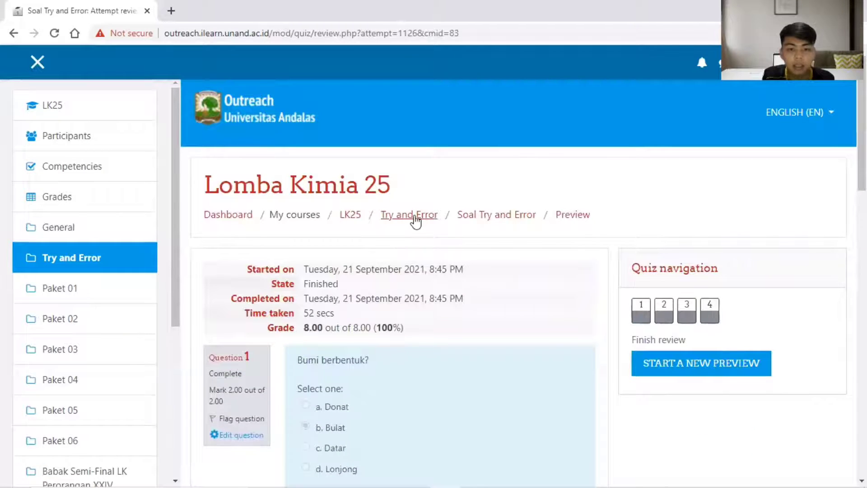
- Return to the Try and Error section and start a preview attempt of the second Soal Try and Error quiz
{"action": "left_click", "coordinate": [414, 221]}
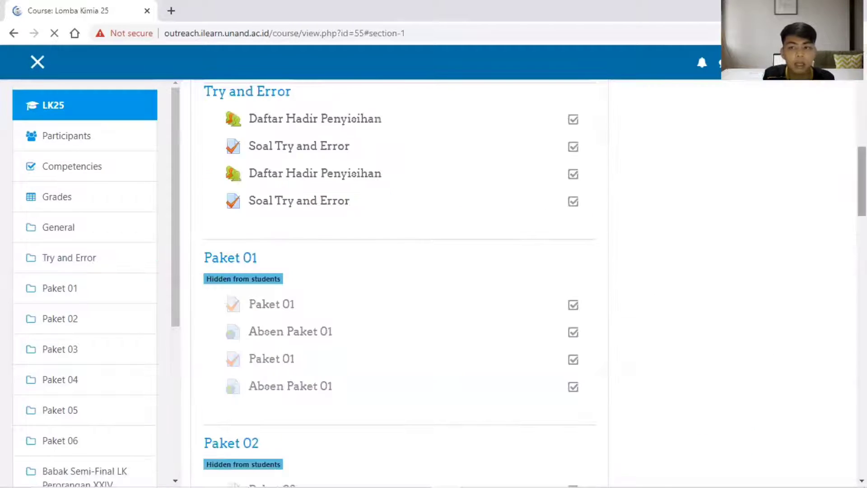
{"action": "scroll", "coordinate": [346, 259], "scroll_direction": "up", "scroll_amount": 4}
{"action": "scroll", "coordinate": [346, 260], "scroll_direction": "down", "scroll_amount": 1}
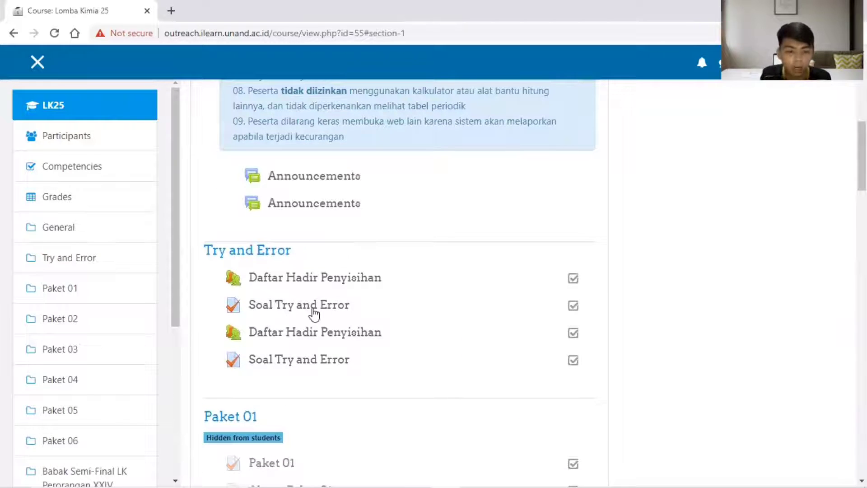
{"action": "left_click", "coordinate": [283, 361]}
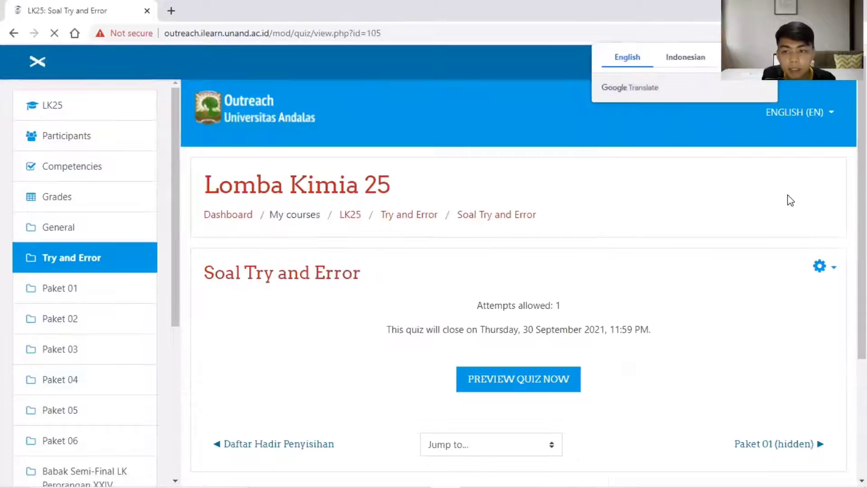
{"action": "scroll", "coordinate": [473, 261], "scroll_direction": "down", "scroll_amount": 2}
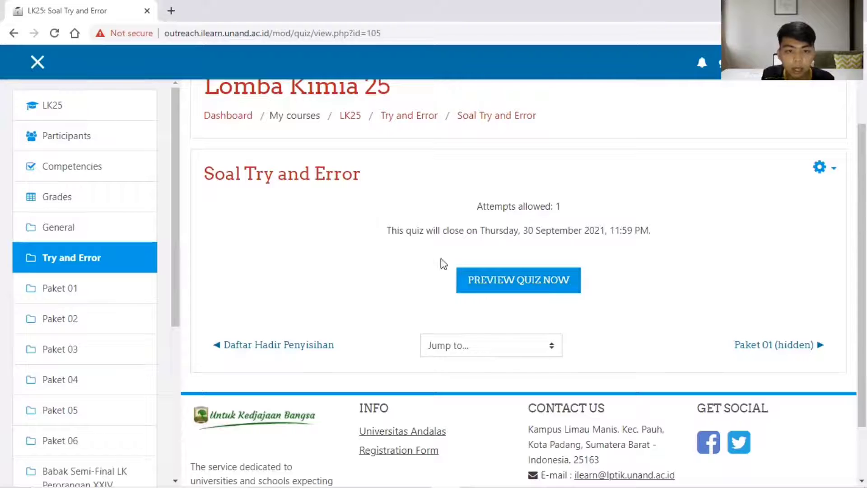
{"action": "left_click", "coordinate": [501, 286]}
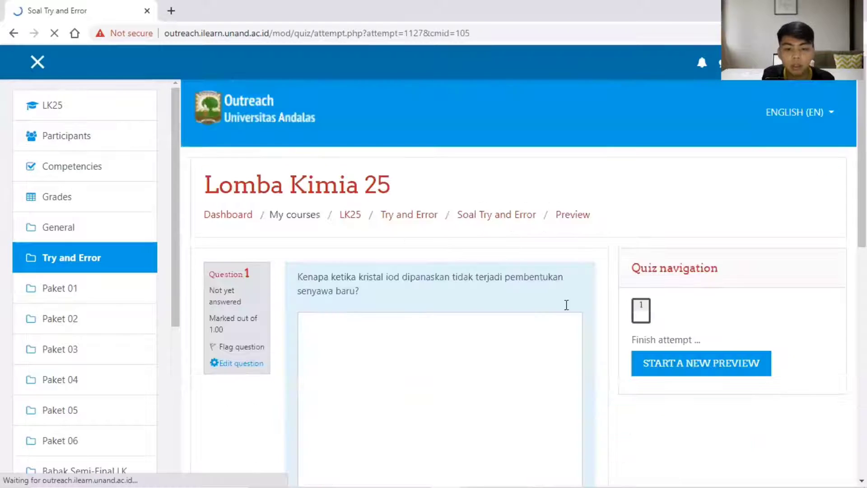
- Answer the essay question about heating iodine crystals with "karena blablabla............." and look over the file attachment area below it
{"action": "scroll", "coordinate": [833, 201], "scroll_direction": "down", "scroll_amount": 2}
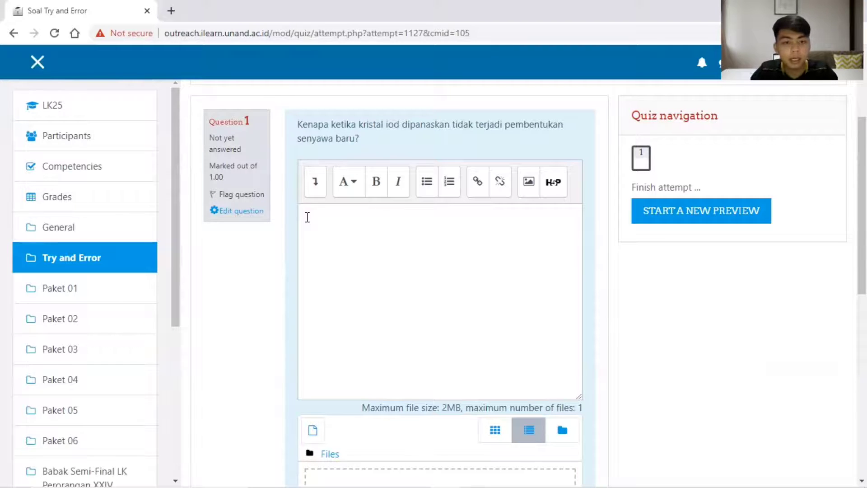
{"action": "type", "text": "karen"}
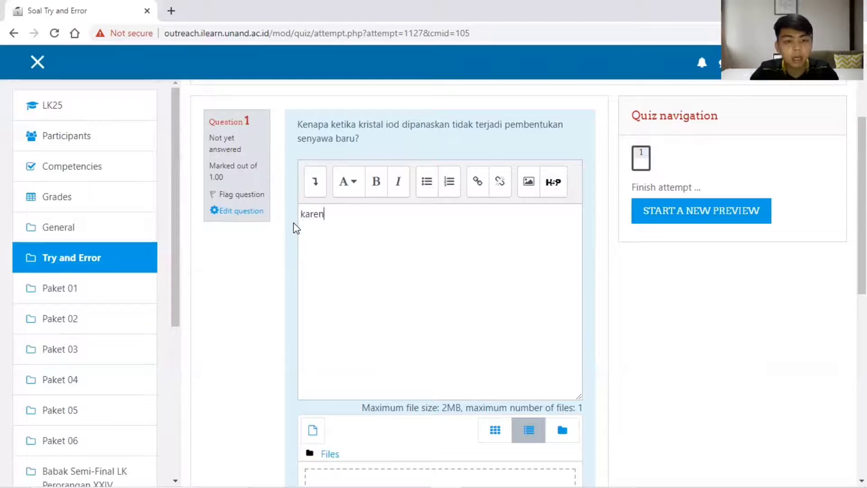
{"action": "type", "text": "a bla"}
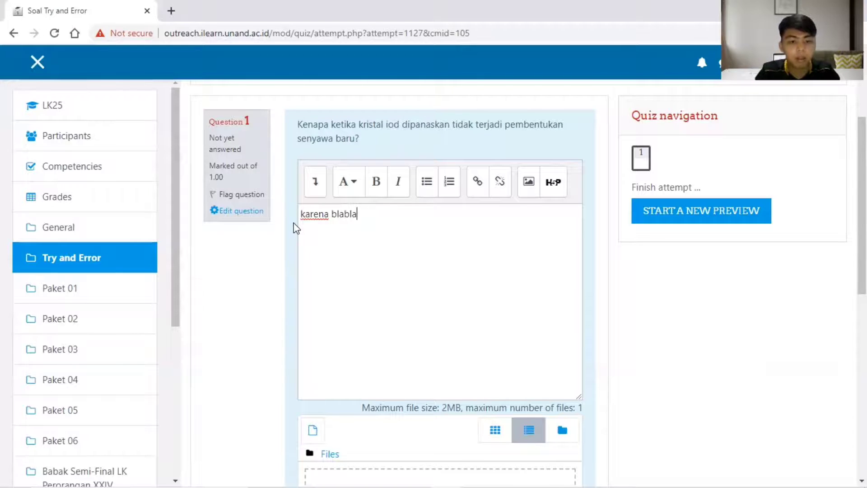
{"action": "type", "text": "lb"}
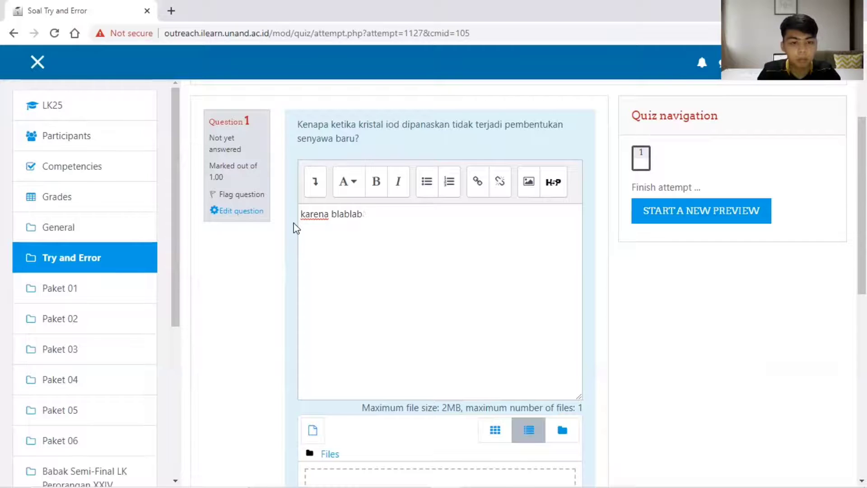
{"action": "type", "text": "alla............."}
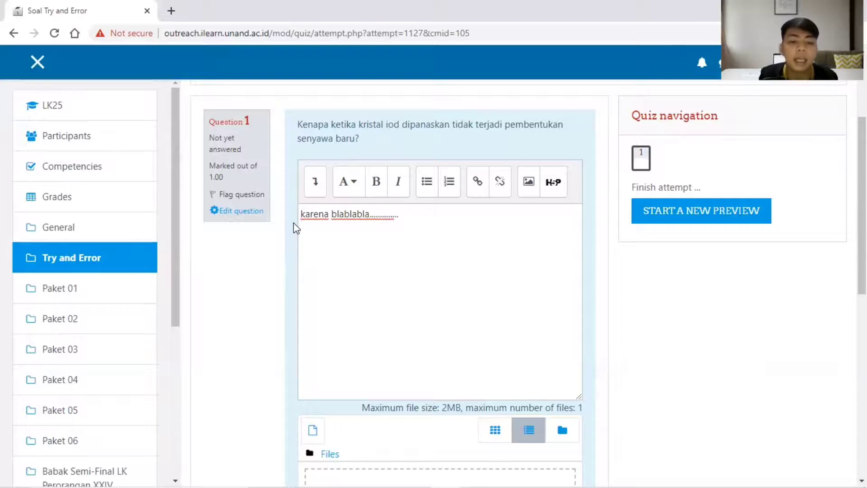
{"action": "scroll", "coordinate": [596, 259], "scroll_direction": "down", "scroll_amount": 2}
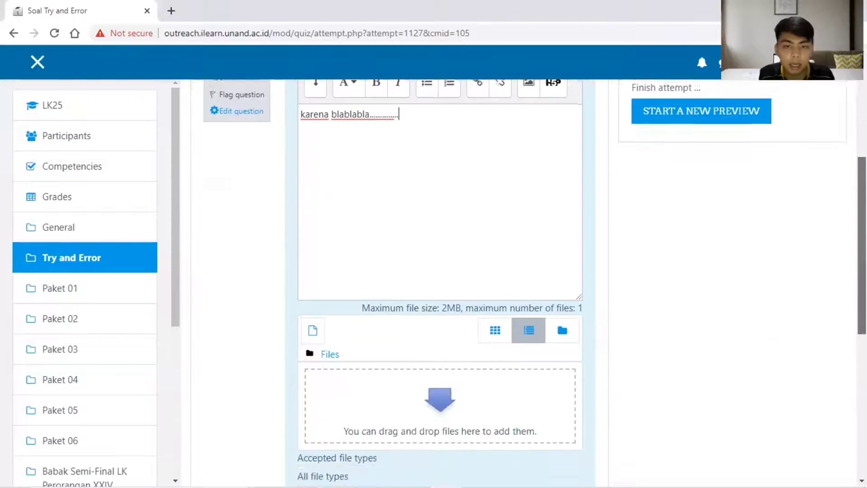
{"action": "scroll", "coordinate": [595, 259], "scroll_direction": "down", "scroll_amount": 3}
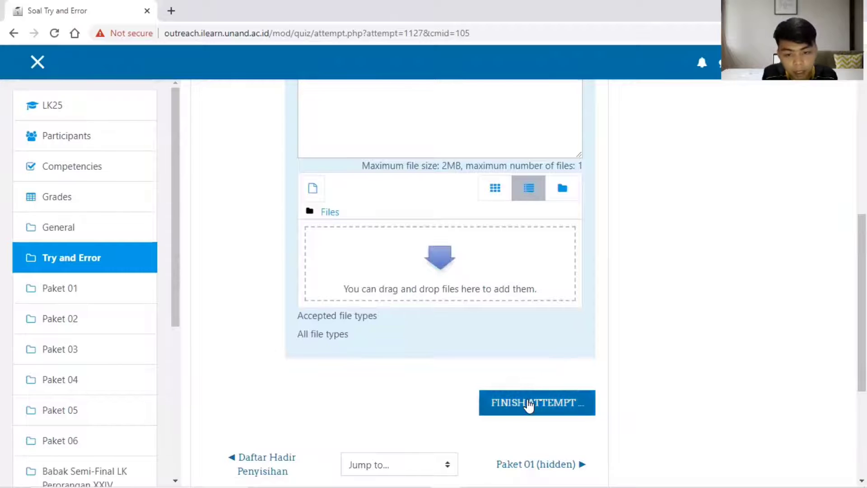
{"action": "scroll", "coordinate": [440, 280], "scroll_direction": "up", "scroll_amount": 5}
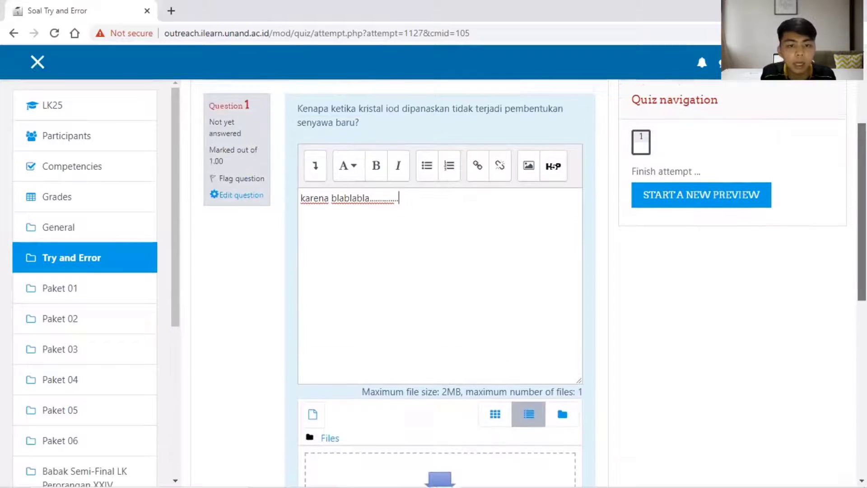
{"action": "scroll", "coordinate": [452, 357], "scroll_direction": "up", "scroll_amount": 1}
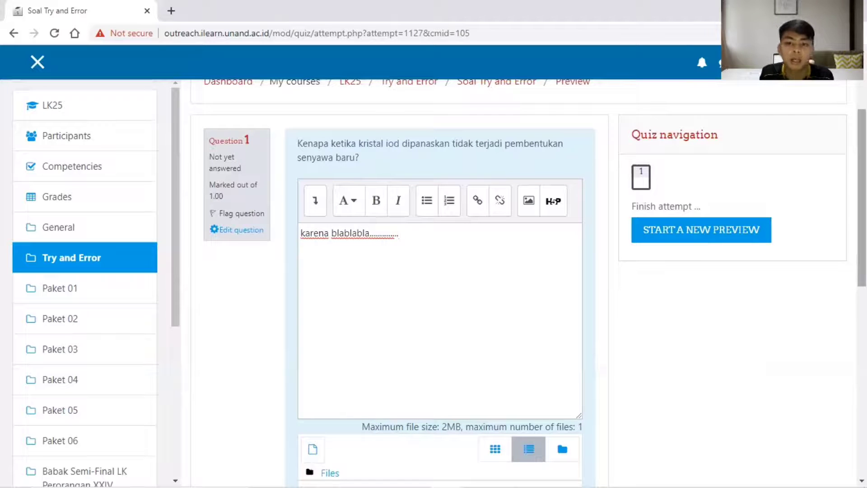
- Open the file picker for the essay answer's attachment area and start choosing a local file to upload
{"action": "scroll", "coordinate": [656, 151], "scroll_direction": "down", "scroll_amount": 1}
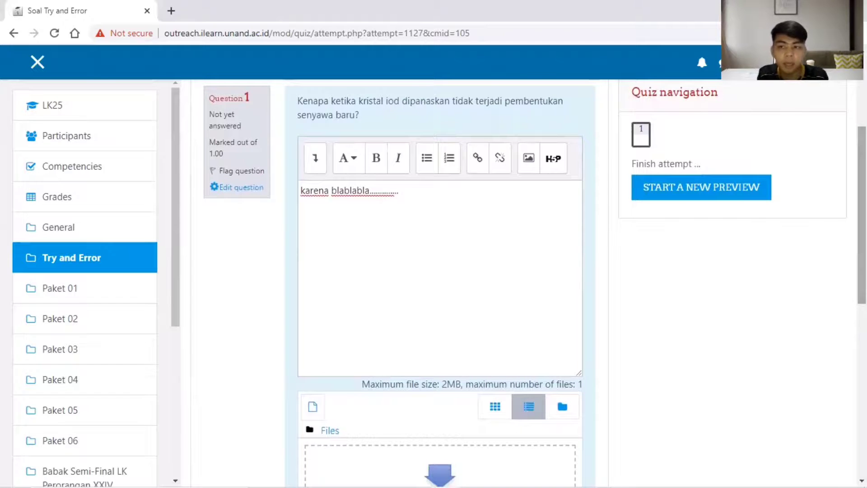
{"action": "scroll", "coordinate": [423, 205], "scroll_direction": "down", "scroll_amount": 3}
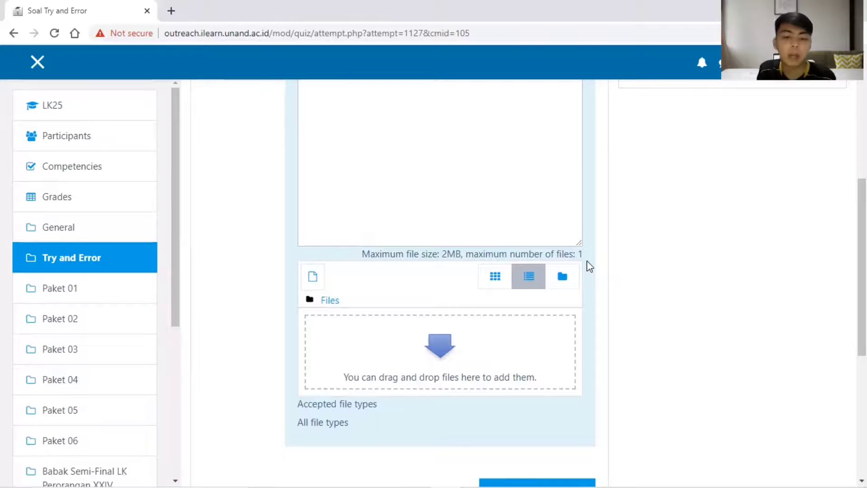
{"action": "left_click", "coordinate": [312, 277]}
{"action": "left_click", "coordinate": [696, 108]}
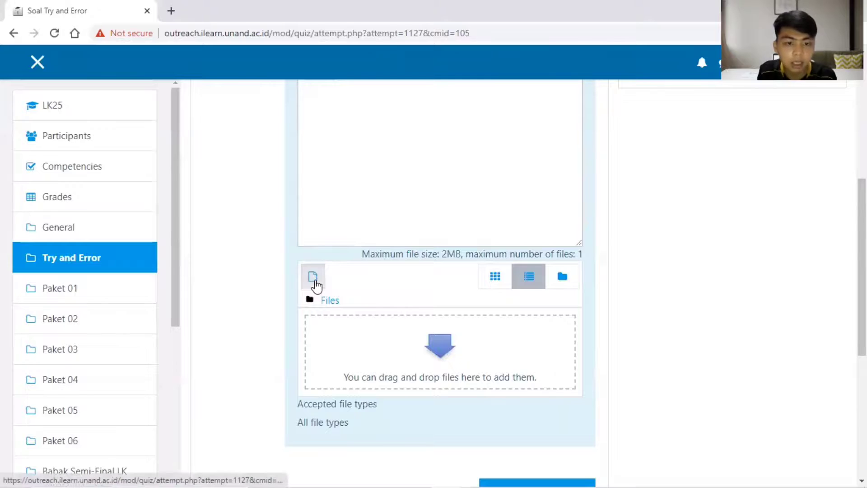
{"action": "left_click", "coordinate": [314, 277]}
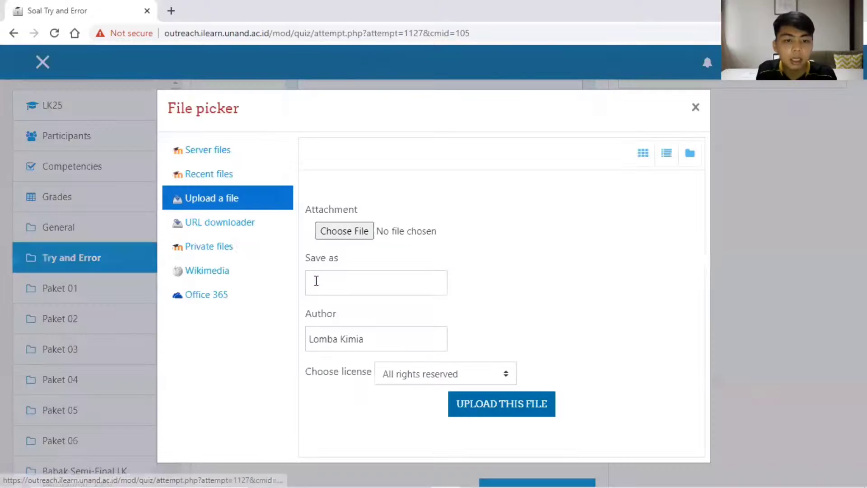
{"action": "left_click", "coordinate": [343, 232]}
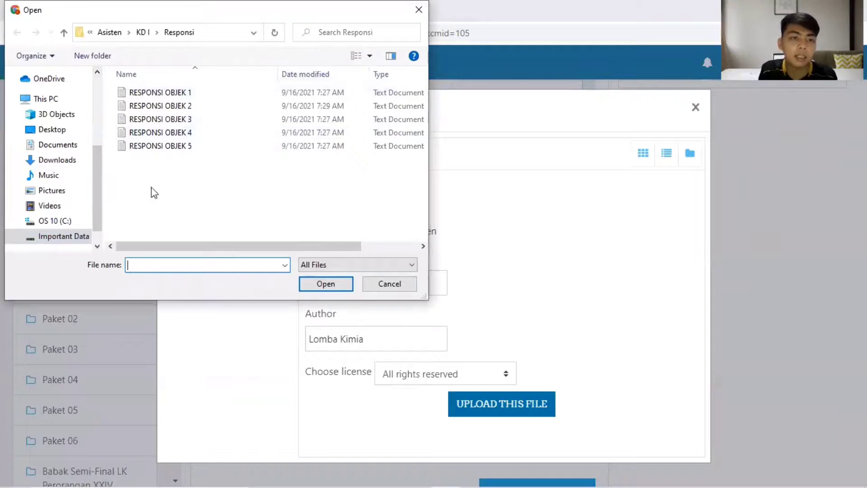
- Attach "KULIAH I. KIMIA KUANTUM" from the Materi folder under Kuliah > Kimia Kuantum and upload it to the essay answer
{"action": "left_click", "coordinate": [141, 33]}
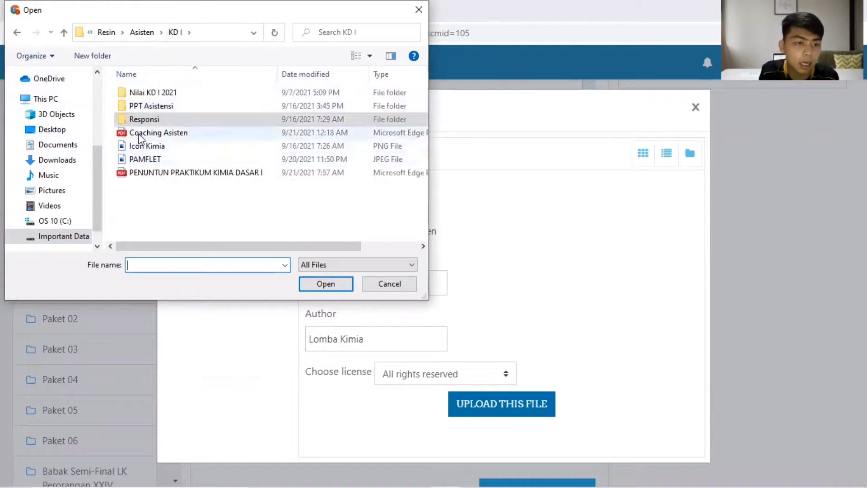
{"action": "left_click", "coordinate": [137, 107]}
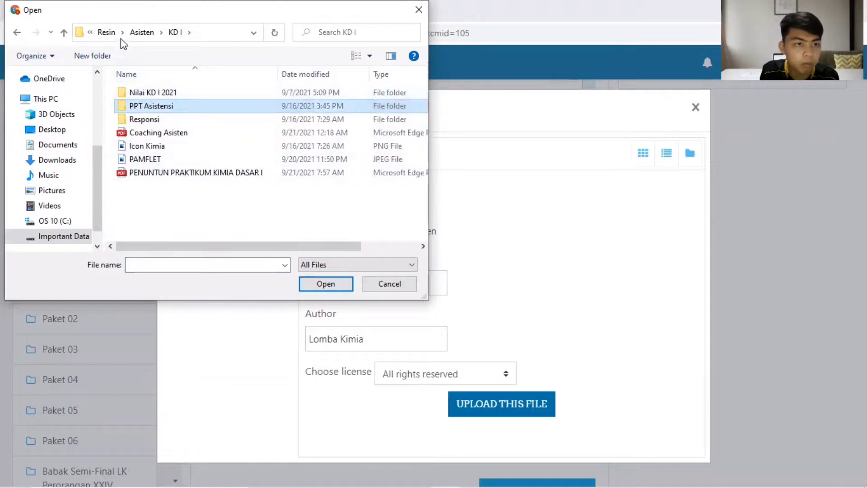
{"action": "left_click", "coordinate": [106, 32]}
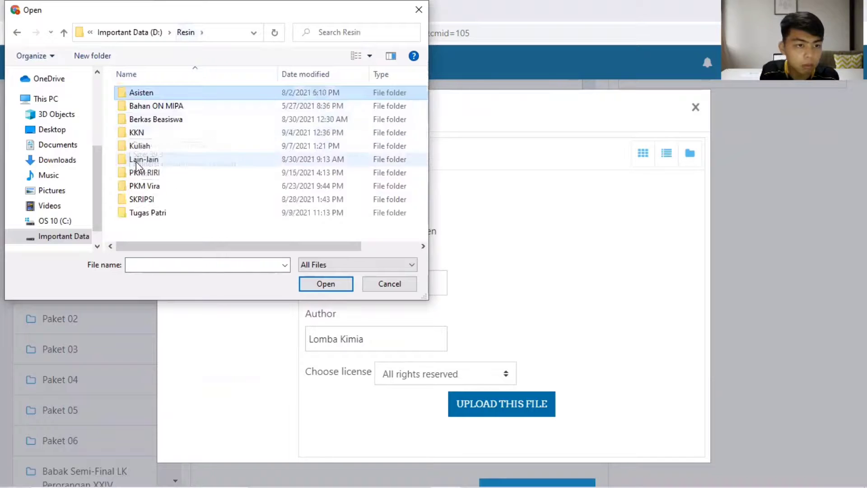
{"action": "double_click", "coordinate": [139, 146]}
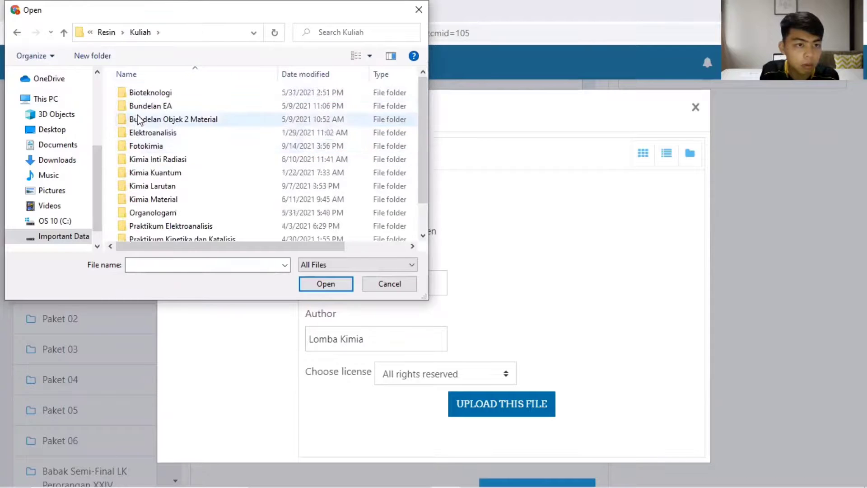
{"action": "double_click", "coordinate": [146, 173]}
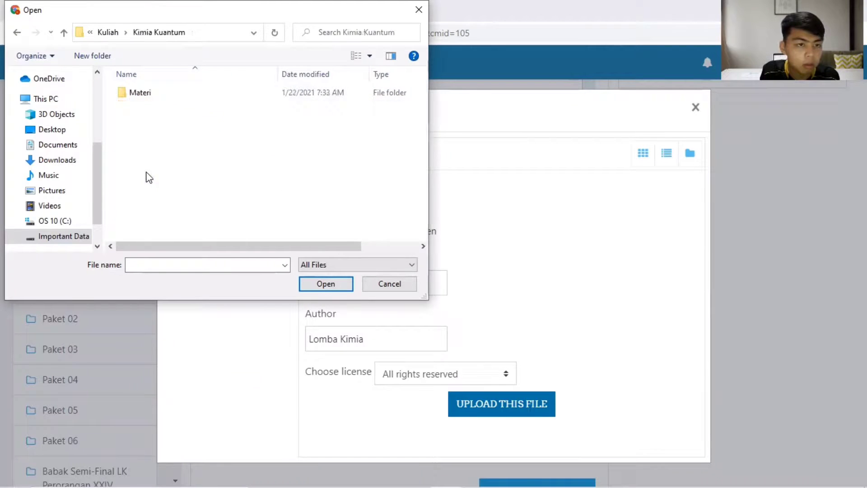
{"action": "double_click", "coordinate": [135, 93]}
{"action": "left_click", "coordinate": [135, 95]}
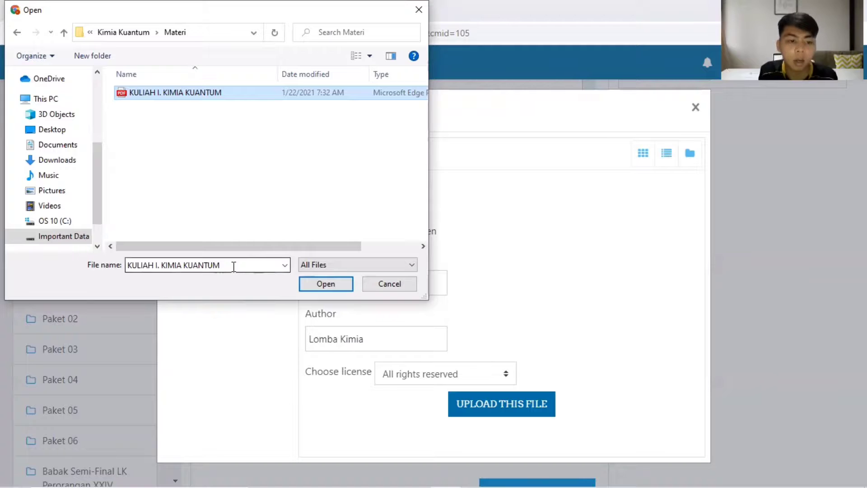
{"action": "left_click", "coordinate": [318, 283]}
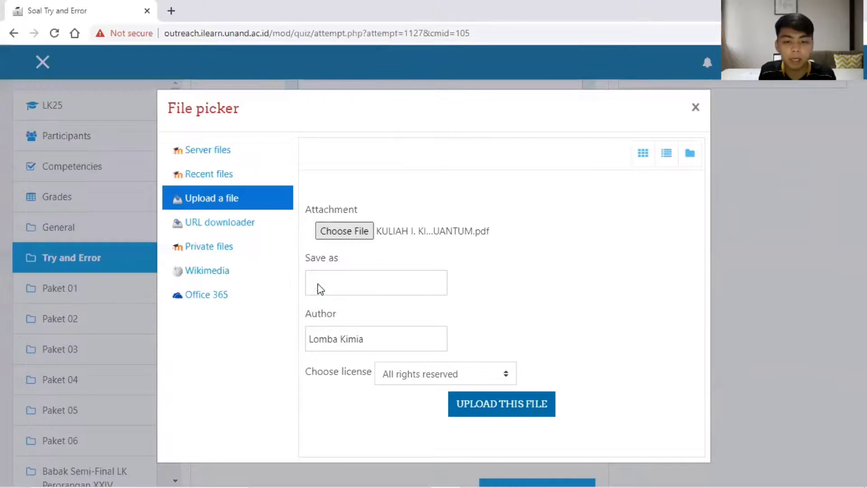
{"action": "left_click", "coordinate": [493, 411]}
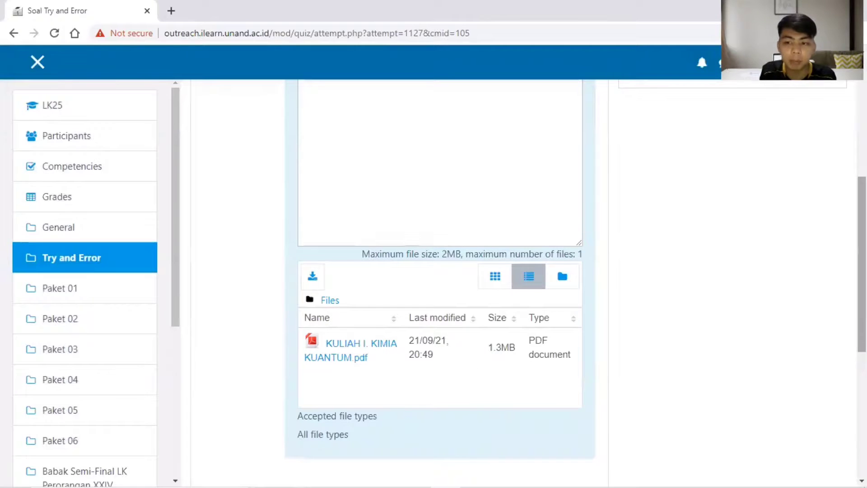
- Finish the essay attempt, confirm submitting all answers, and look over the attempt review with the attached file
{"action": "scroll", "coordinate": [350, 376], "scroll_direction": "down", "scroll_amount": 3}
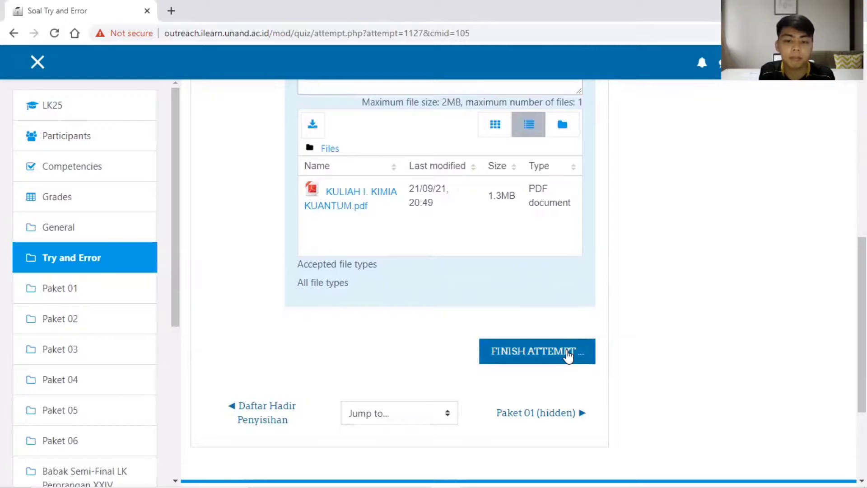
{"action": "left_click", "coordinate": [568, 355]}
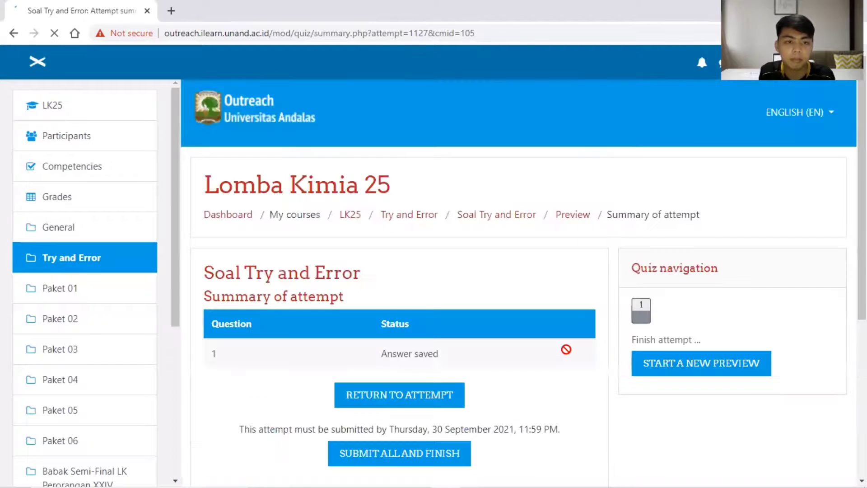
{"action": "left_click", "coordinate": [360, 456]}
{"action": "left_click", "coordinate": [431, 355]}
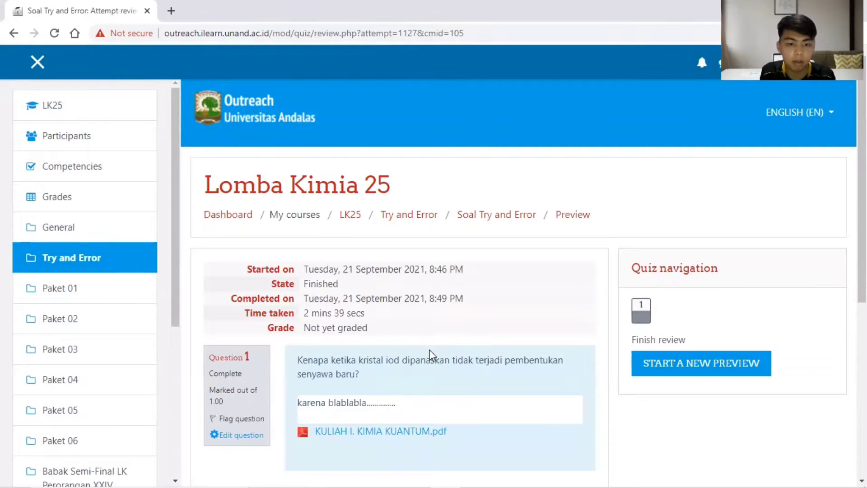
{"action": "scroll", "coordinate": [431, 351], "scroll_direction": "down", "scroll_amount": 3}
{"action": "scroll", "coordinate": [524, 275], "scroll_direction": "down", "scroll_amount": 3}
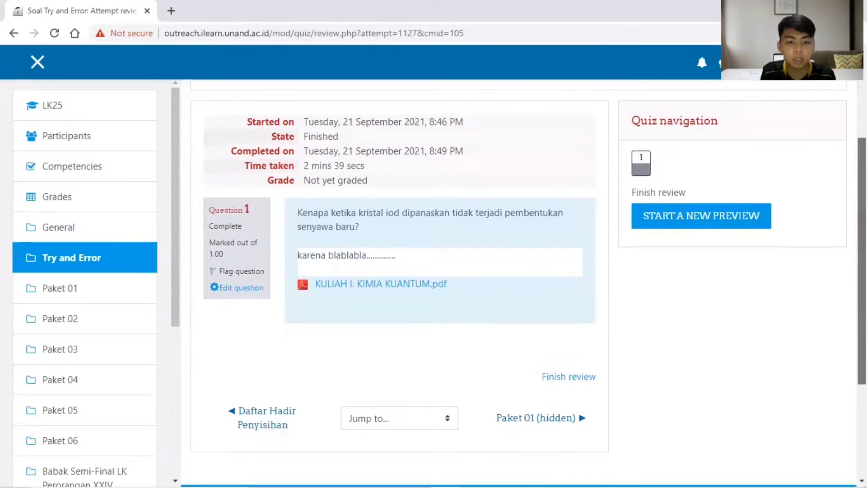
{"action": "scroll", "coordinate": [524, 275], "scroll_direction": "up", "scroll_amount": 2}
{"action": "scroll", "coordinate": [420, 208], "scroll_direction": "up", "scroll_amount": 3}
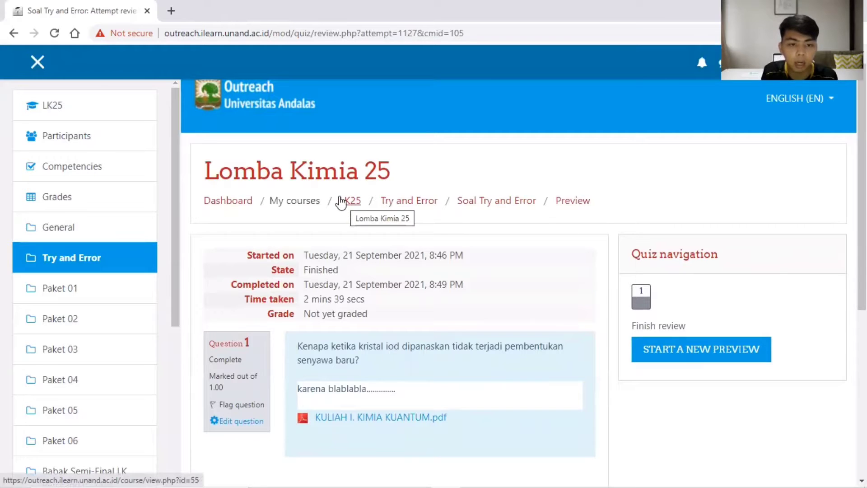
- Return to the LK25 course page and look through the final-round rules, the Try and Error section and Paket 01
{"action": "left_click", "coordinate": [347, 207]}
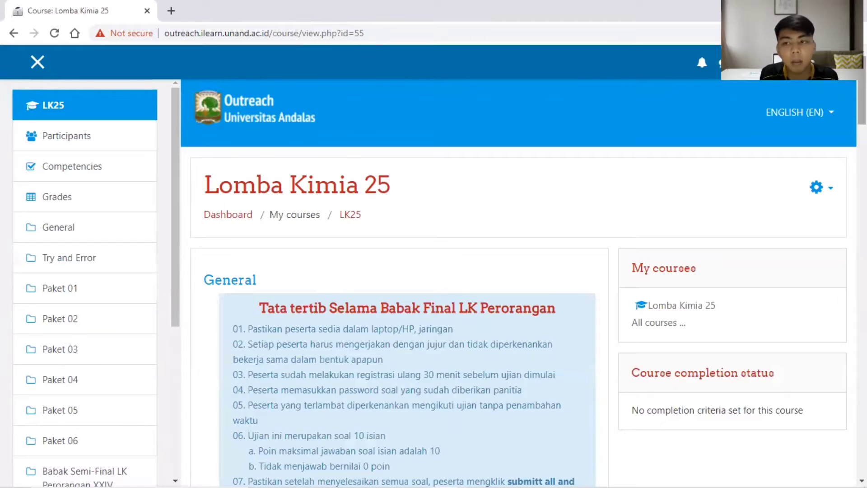
{"action": "scroll", "coordinate": [347, 207], "scroll_direction": "down", "scroll_amount": 5}
{"action": "scroll", "coordinate": [347, 207], "scroll_direction": "up", "scroll_amount": 2}
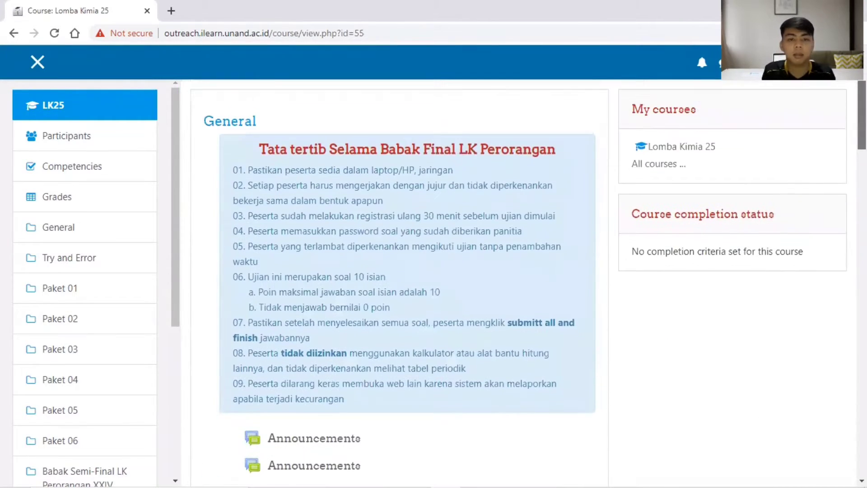
{"action": "scroll", "coordinate": [347, 207], "scroll_direction": "down", "scroll_amount": 1}
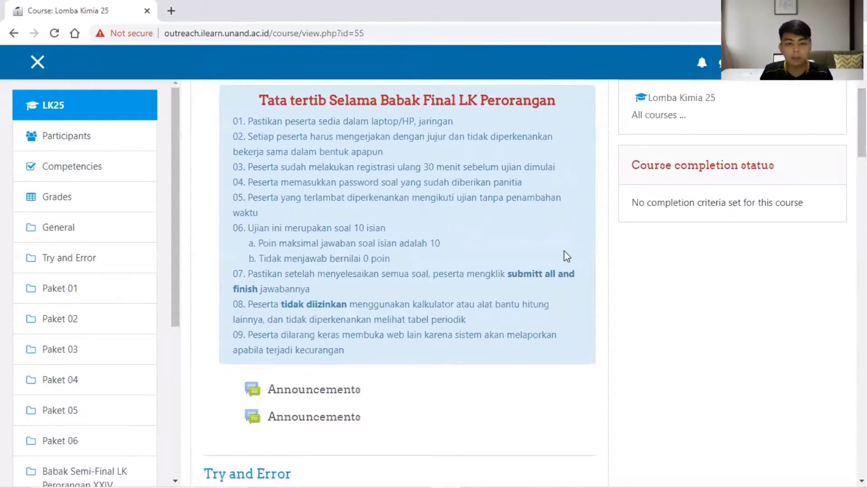
{"action": "left_click_drag", "start_coordinate": [862, 127], "coordinate": [861, 179]}
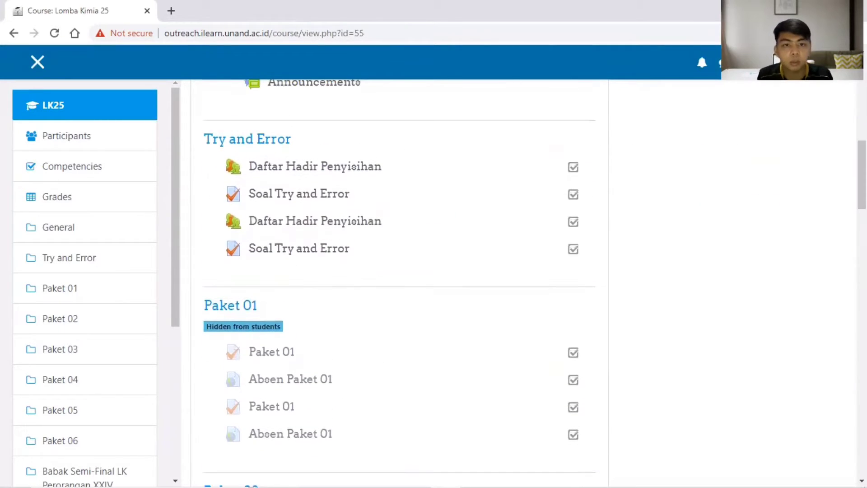